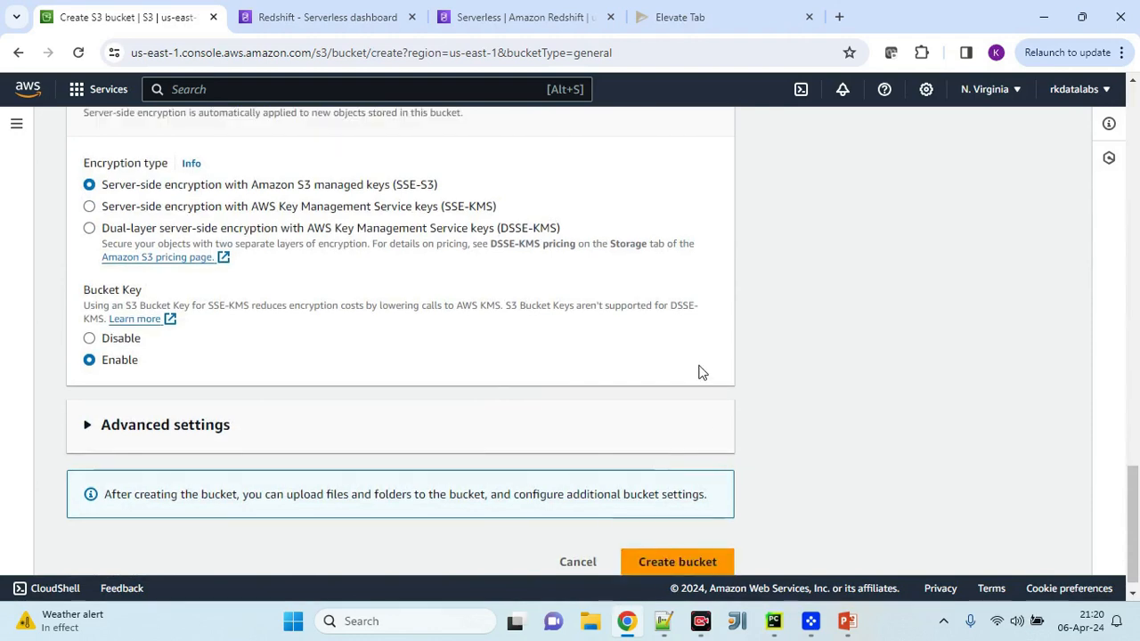
Change the bucket name to testredshiftbucketdemo, create the bucket, and dismiss the success banner
scroll(609, 348, up, 10)
scroll(413, 231, up, 4)
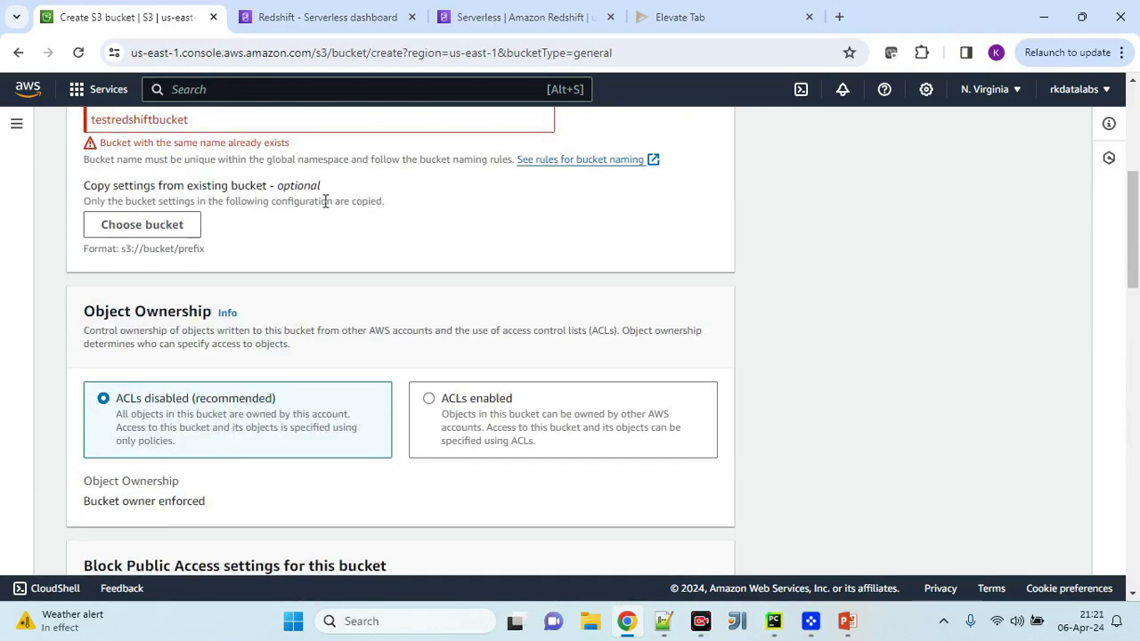
click(220, 197)
text(dem)
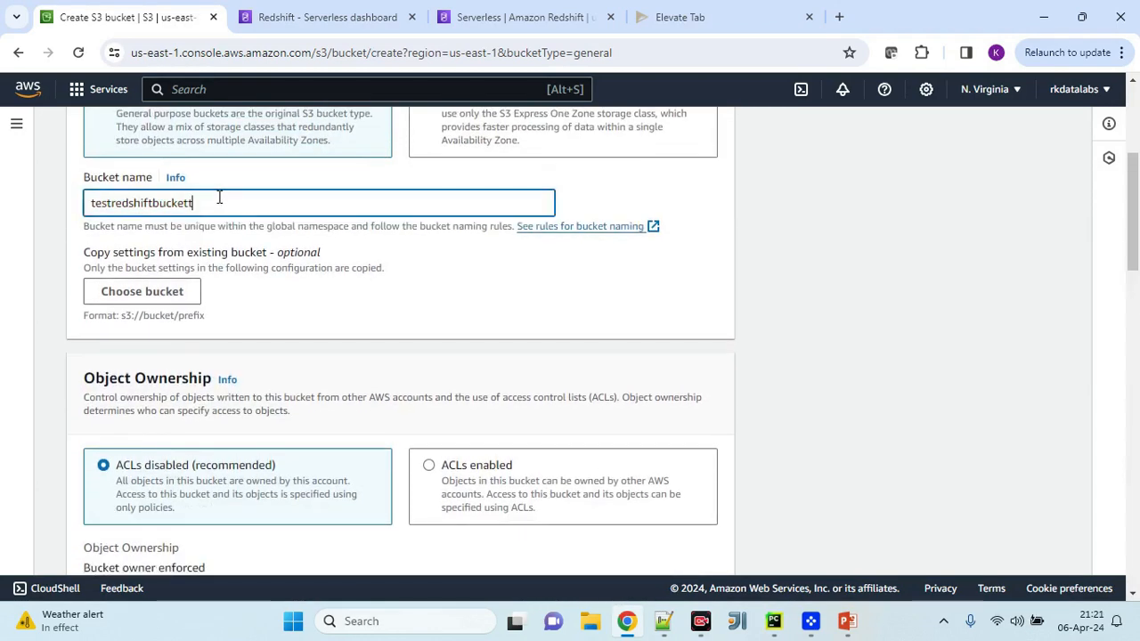
text(o)
scroll(344, 273, down, 15)
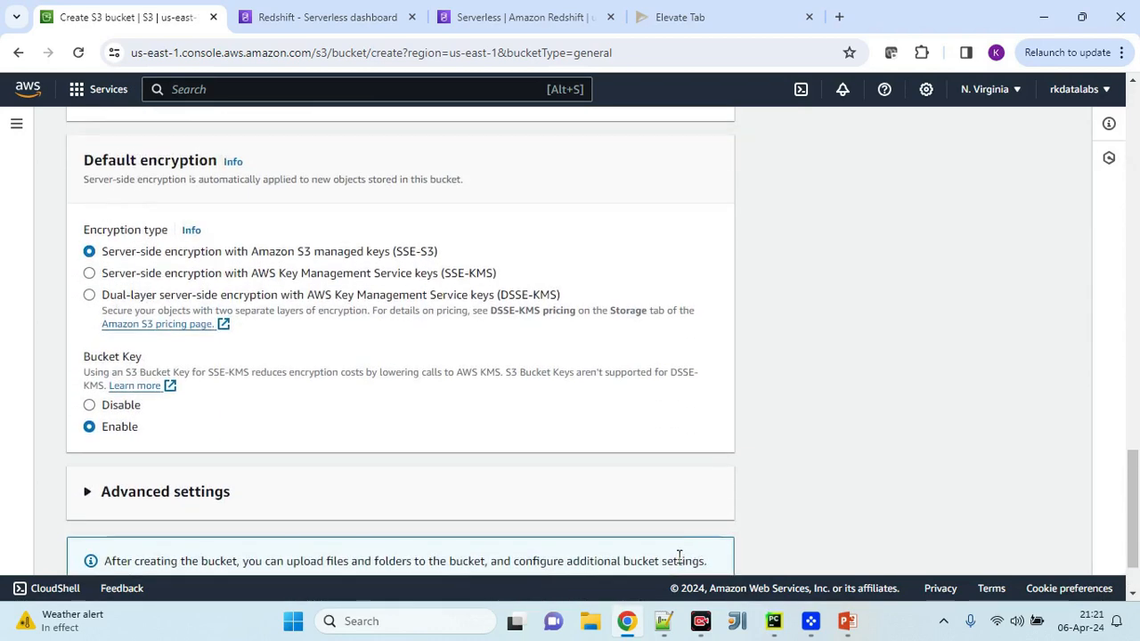
click(676, 545)
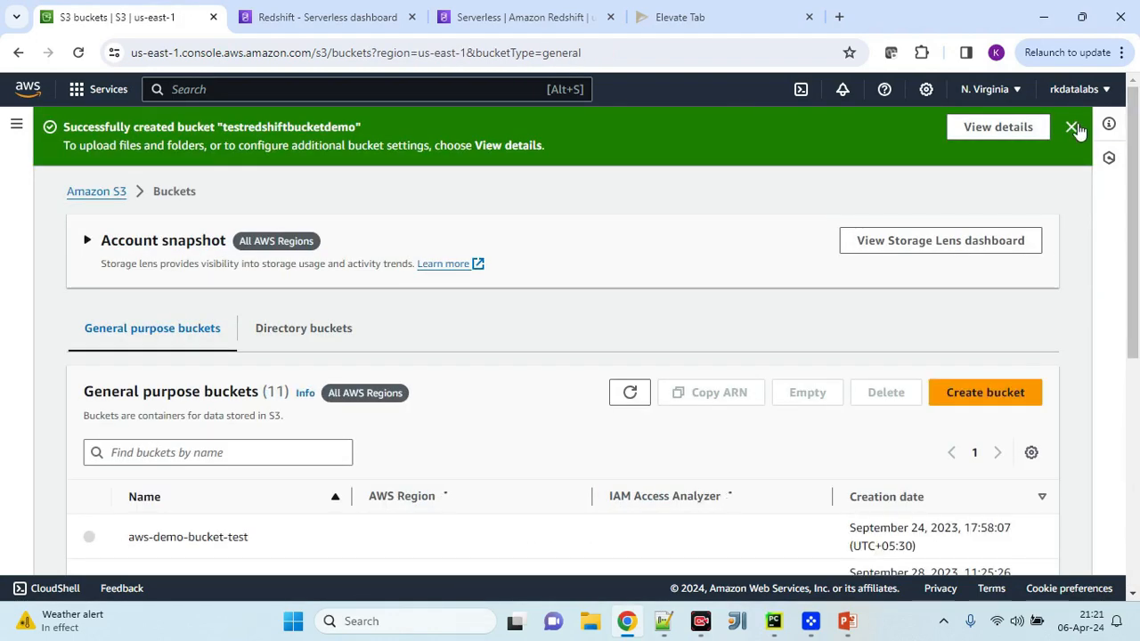
click(1072, 126)
Upload BTC-EUR.csv from the Downloads folder into the testredshiftbucketdemo bucket
scroll(550, 332, down, 3)
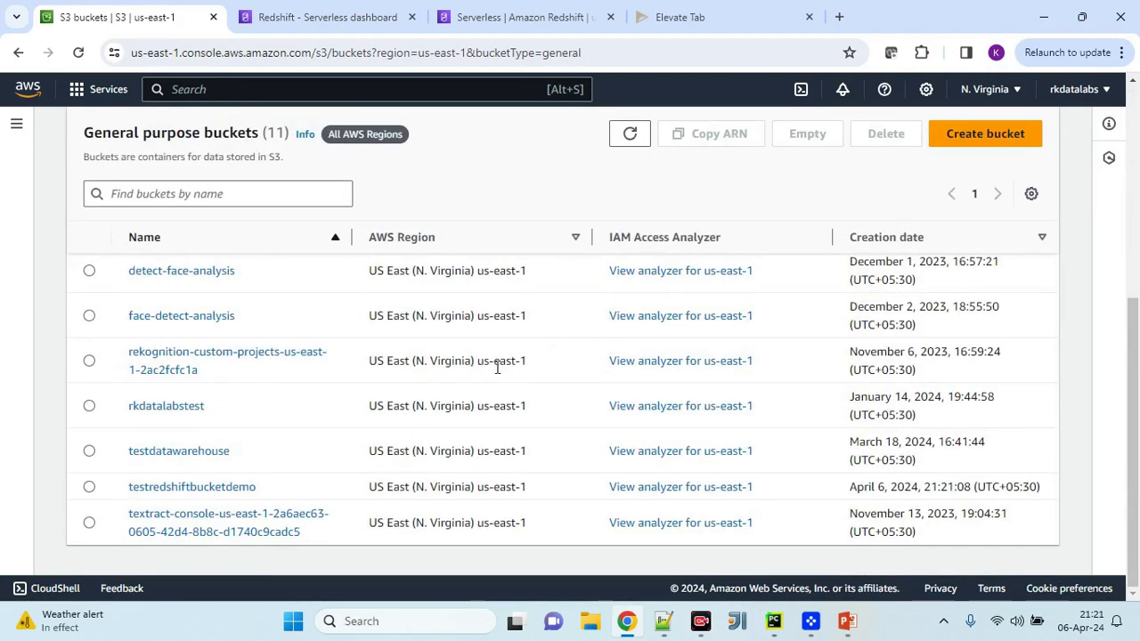
click(241, 488)
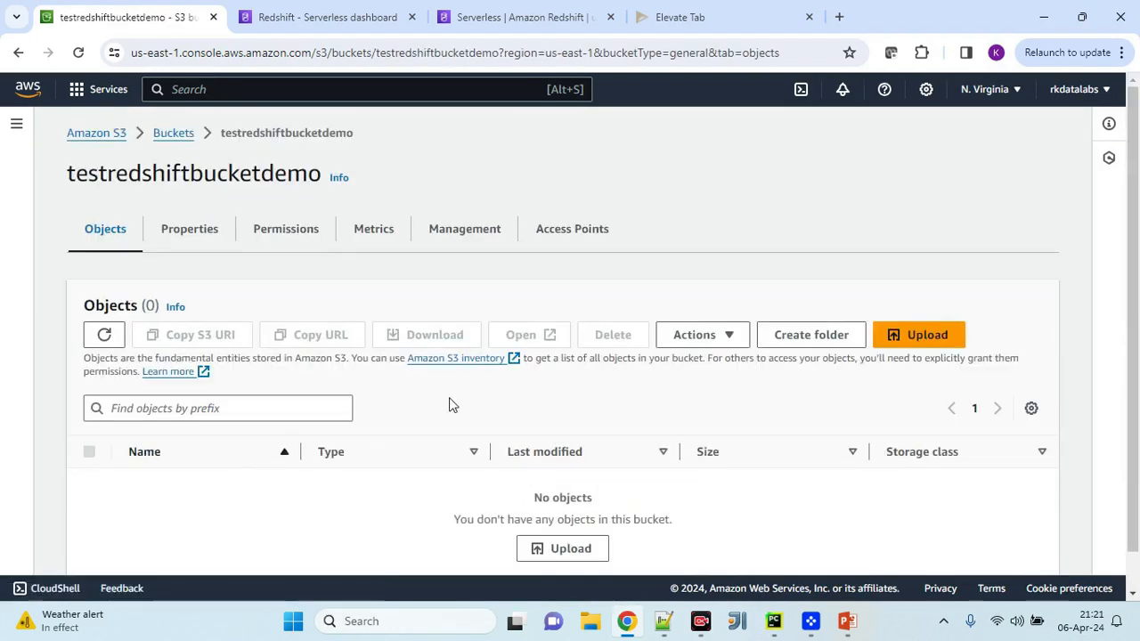
click(942, 339)
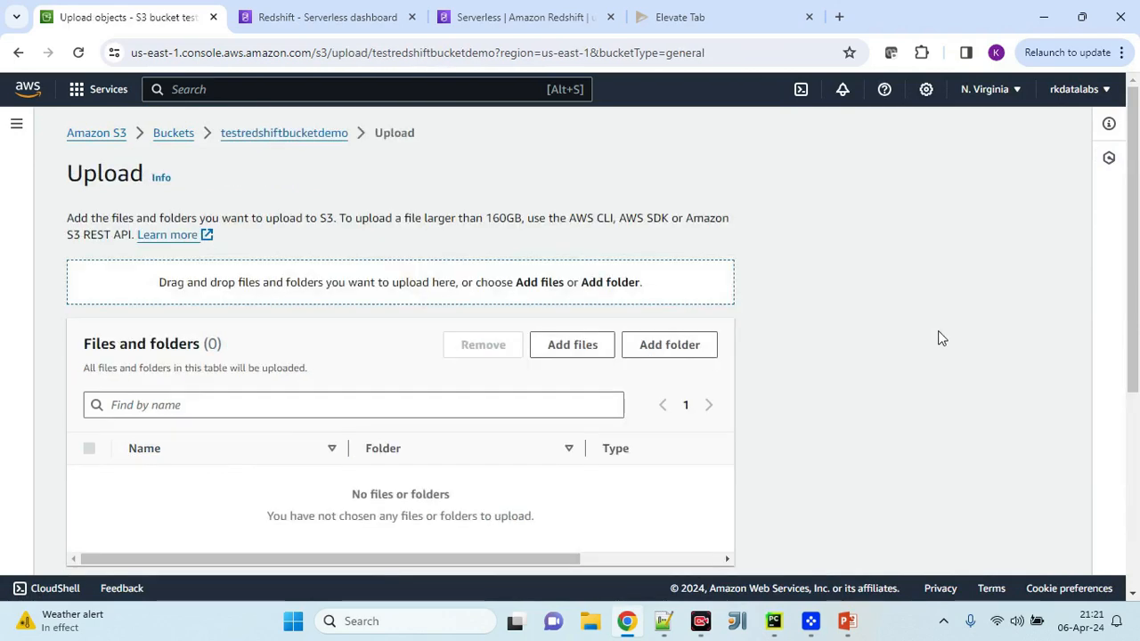
click(587, 350)
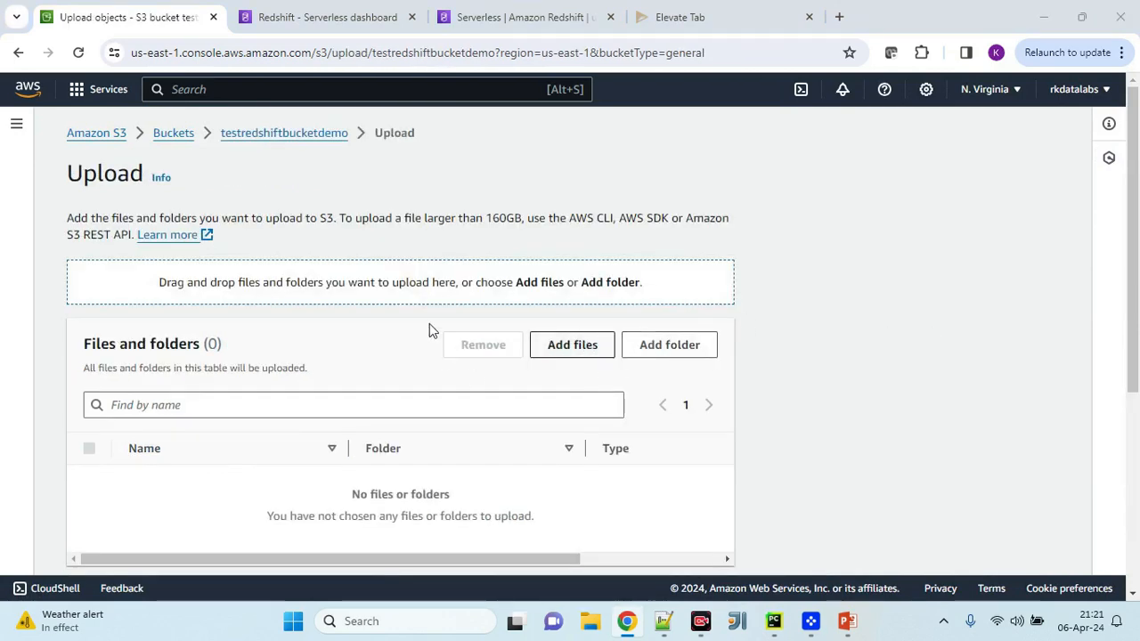
double_click(204, 280)
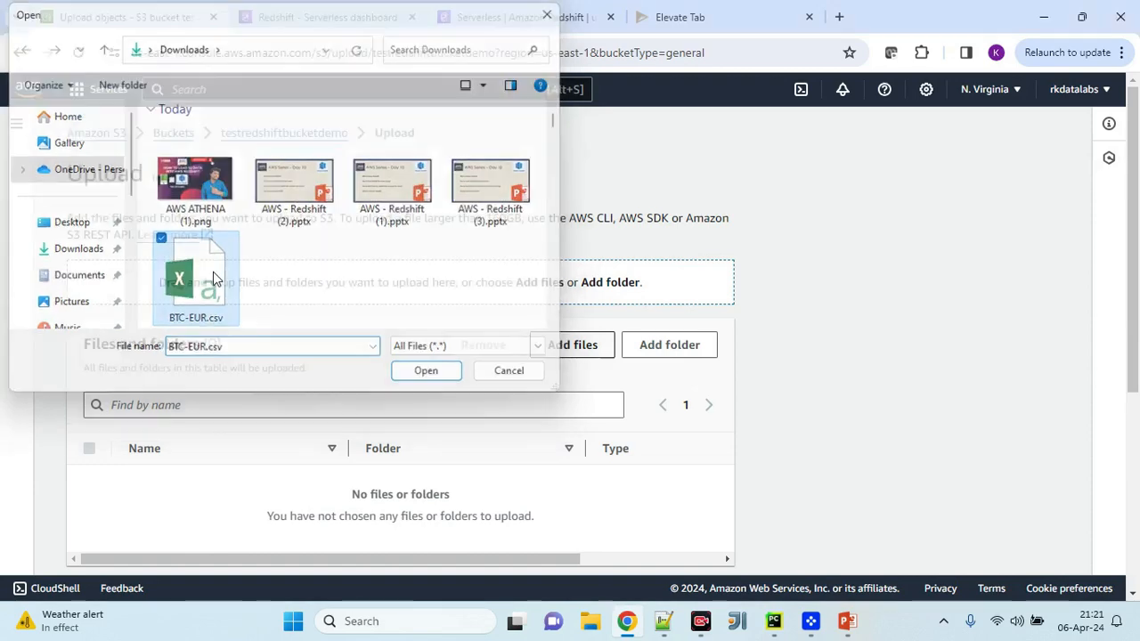
scroll(567, 413, down, 1)
scroll(773, 517, down, 3)
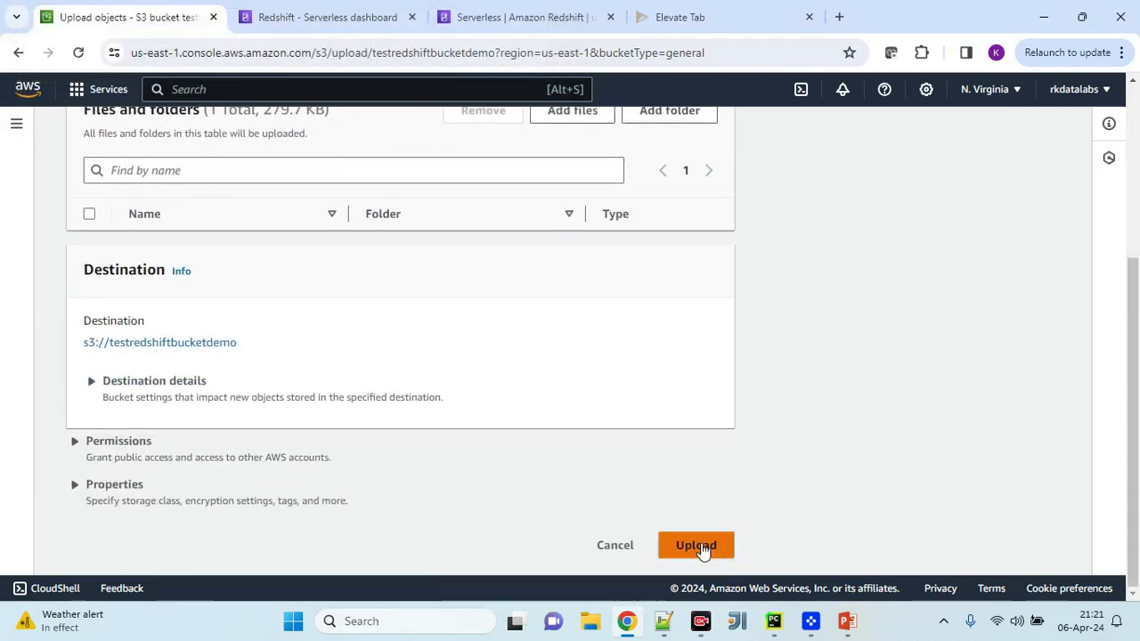
click(695, 547)
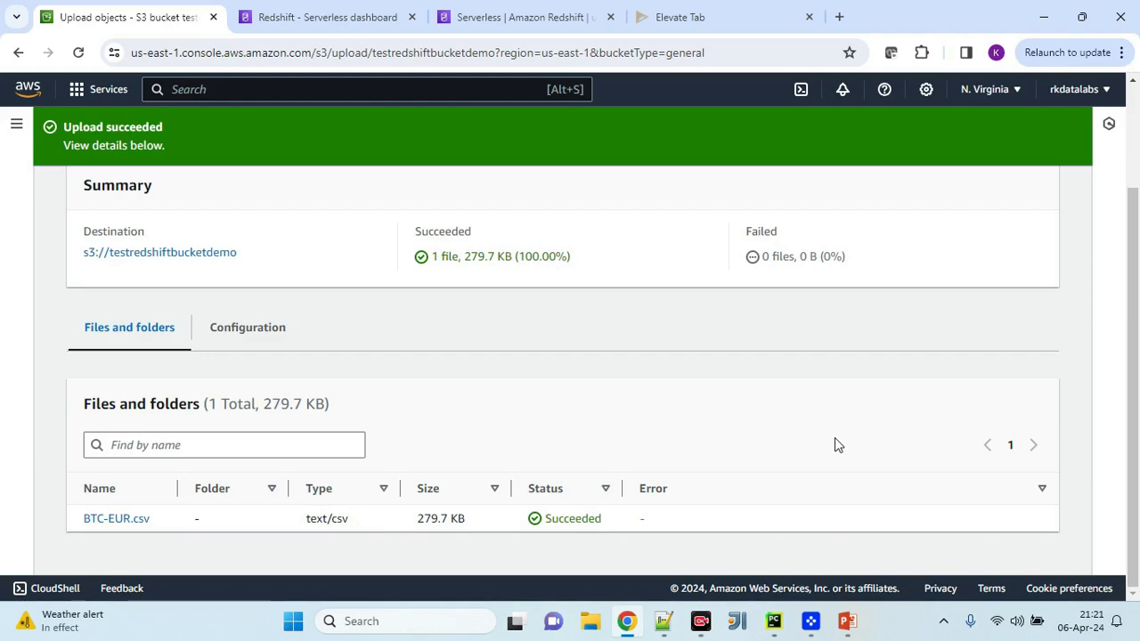
Switch to the Redshift session, reopen the Amazon Redshift Serverless dashboard, and dismiss the preview features banner
click(365, 17)
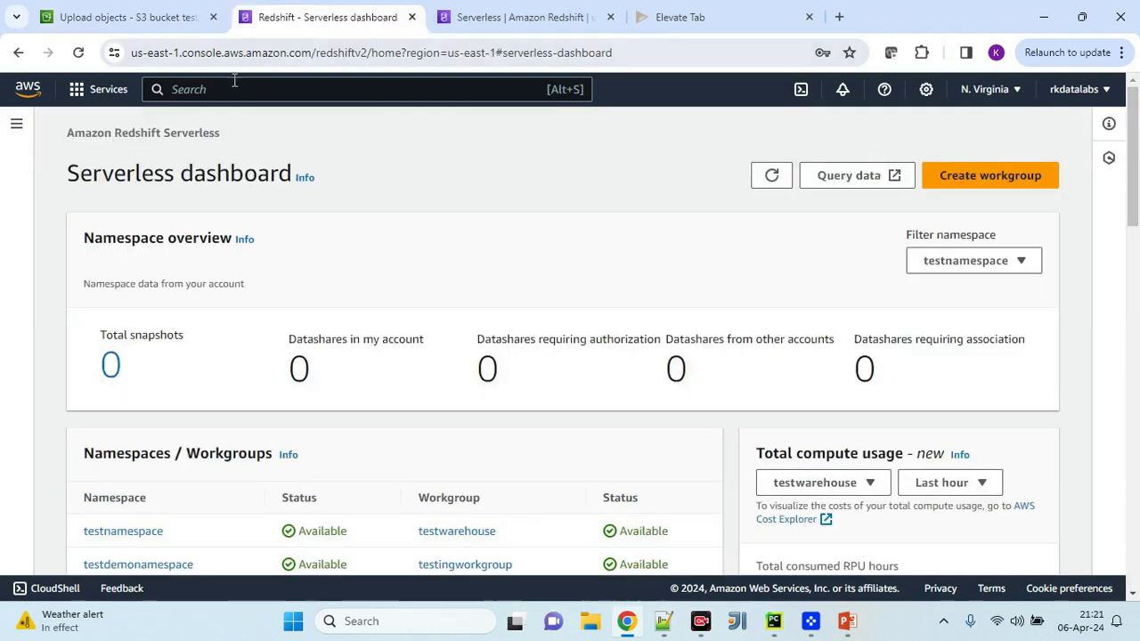
click(113, 96)
click(399, 226)
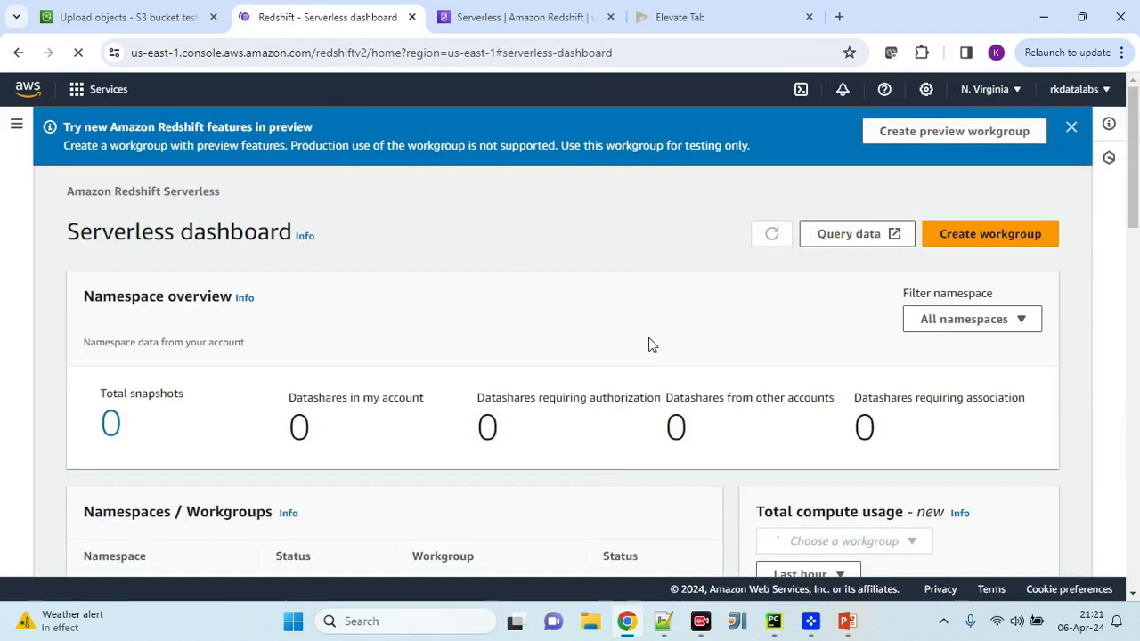
click(1071, 128)
Start a new serverless workgroup named testdemoworkgroup, keep the default capacity and network settings, and proceed to the namespace choice
scroll(419, 298, down, 1)
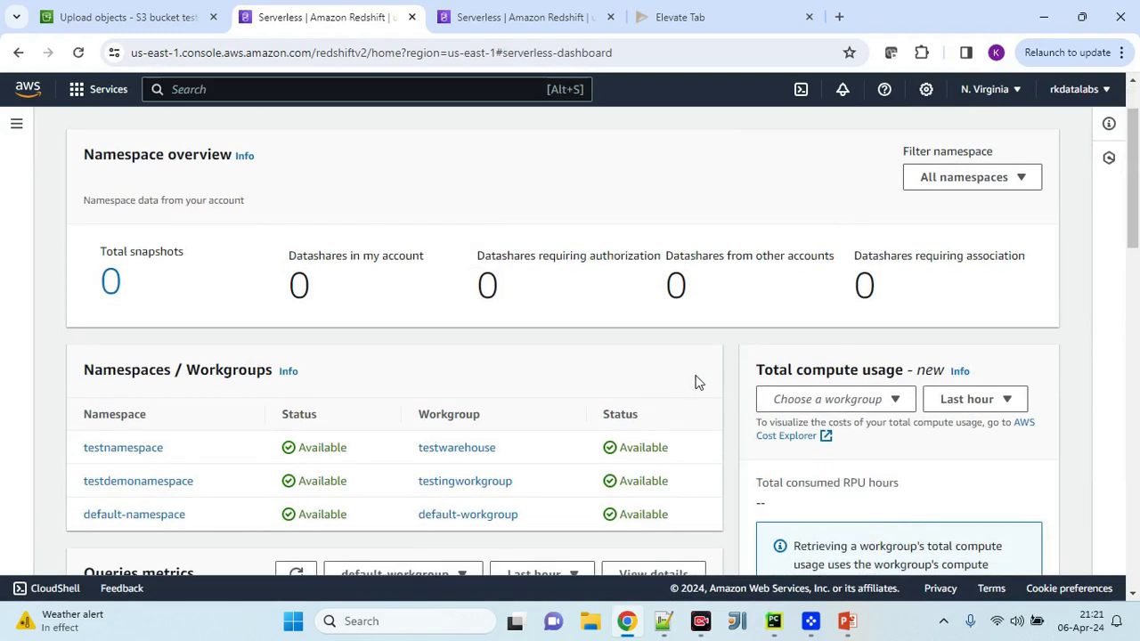
scroll(698, 381, down, 1)
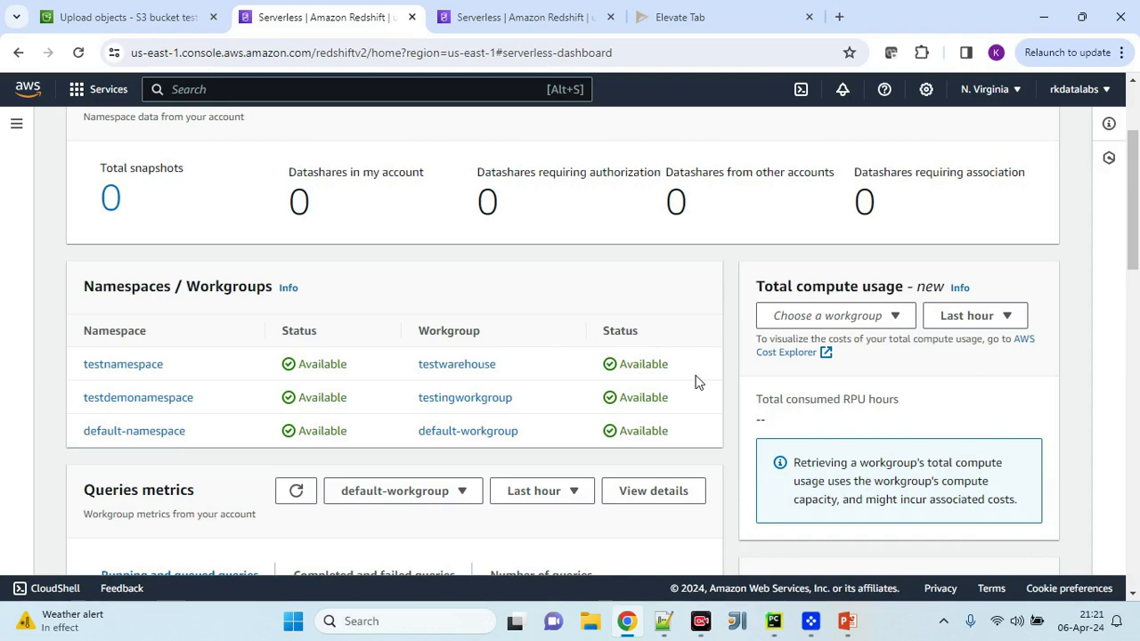
scroll(699, 382, down, 1)
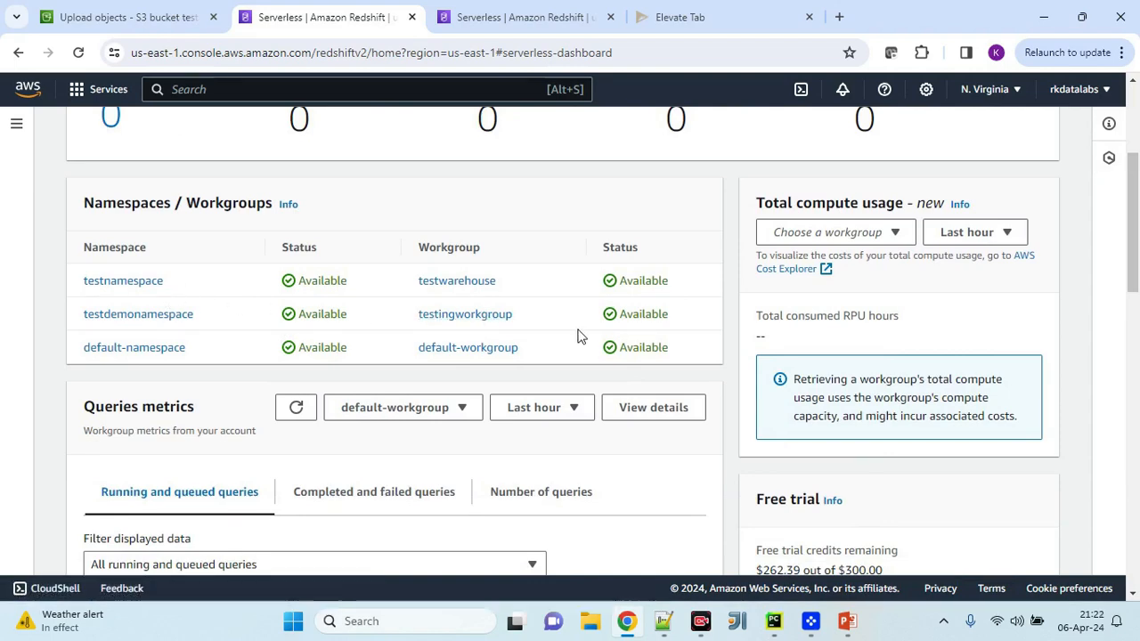
scroll(579, 337, up, 3)
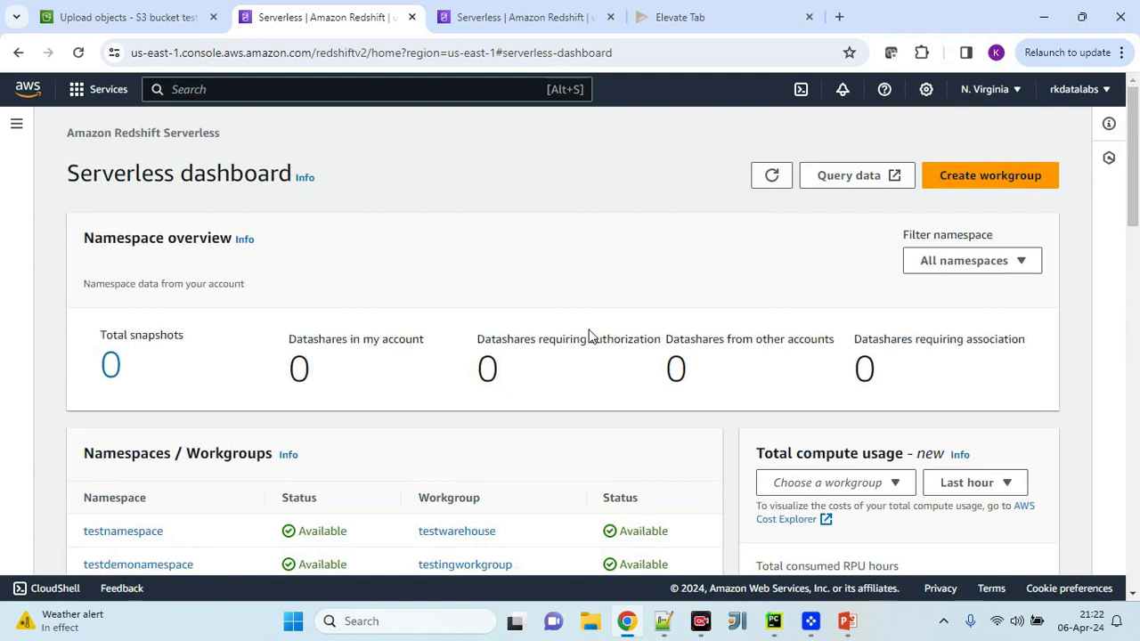
click(984, 177)
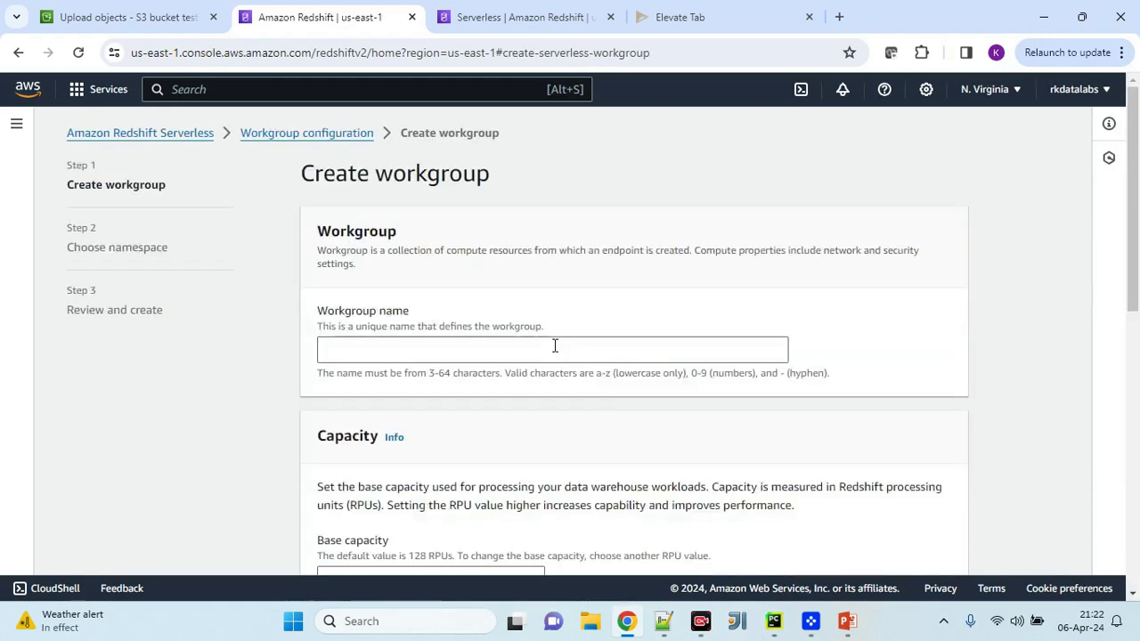
click(554, 345)
text(testdemowor)
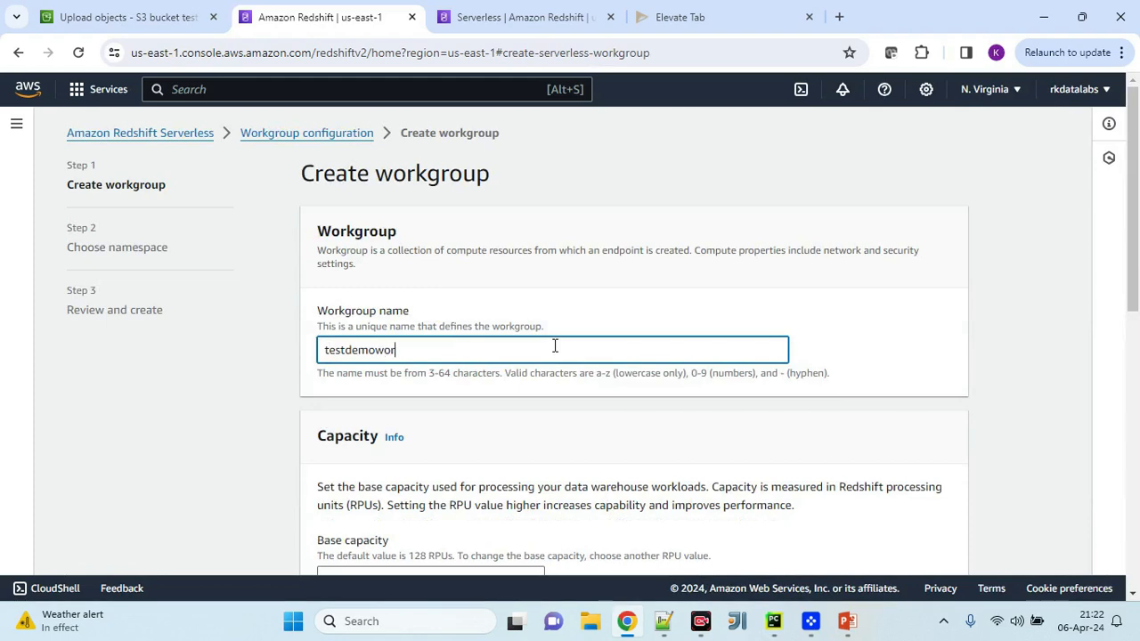
text(kgroup)
scroll(554, 346, down, 7)
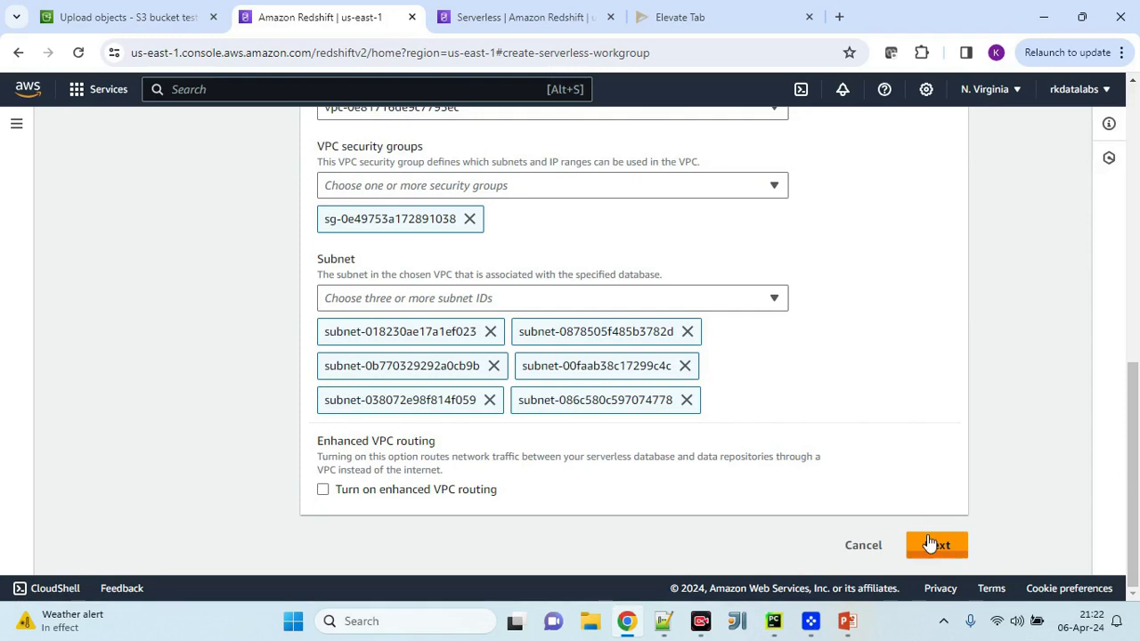
scroll(824, 437, up, 2)
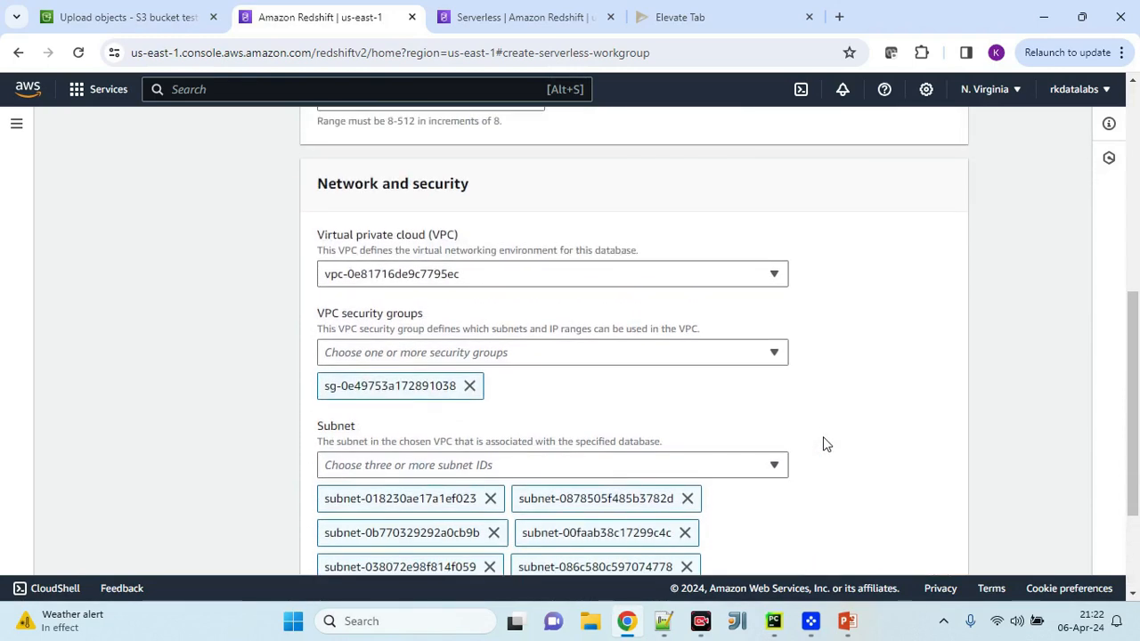
scroll(824, 444, down, 2)
click(927, 543)
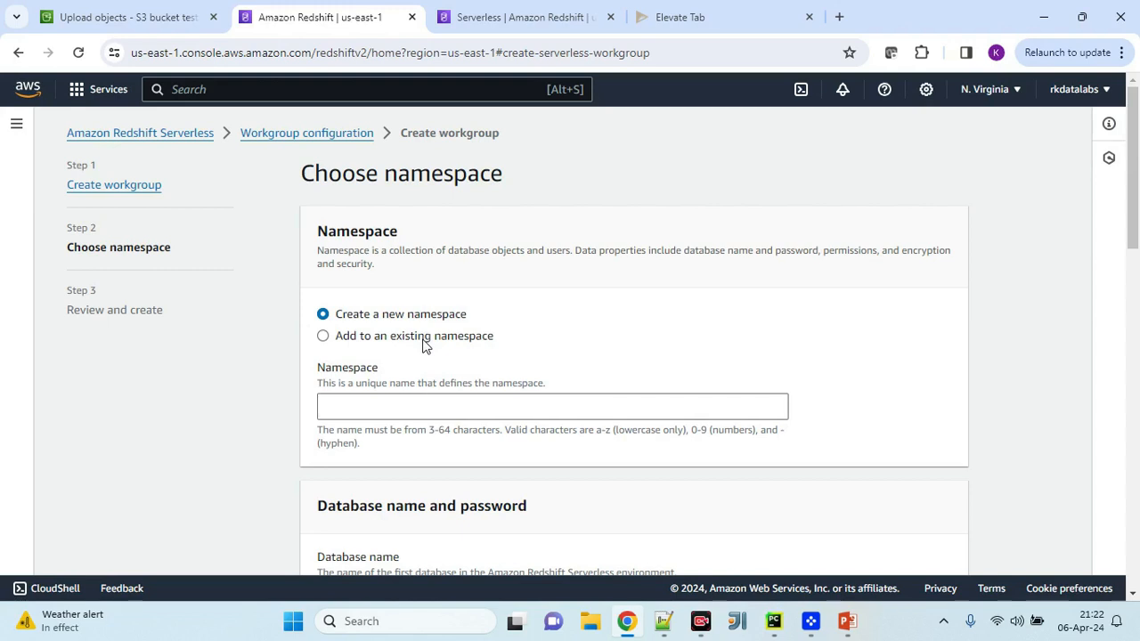
Name the new namespace testnamespaceredshift
click(420, 404)
text(testnamespa)
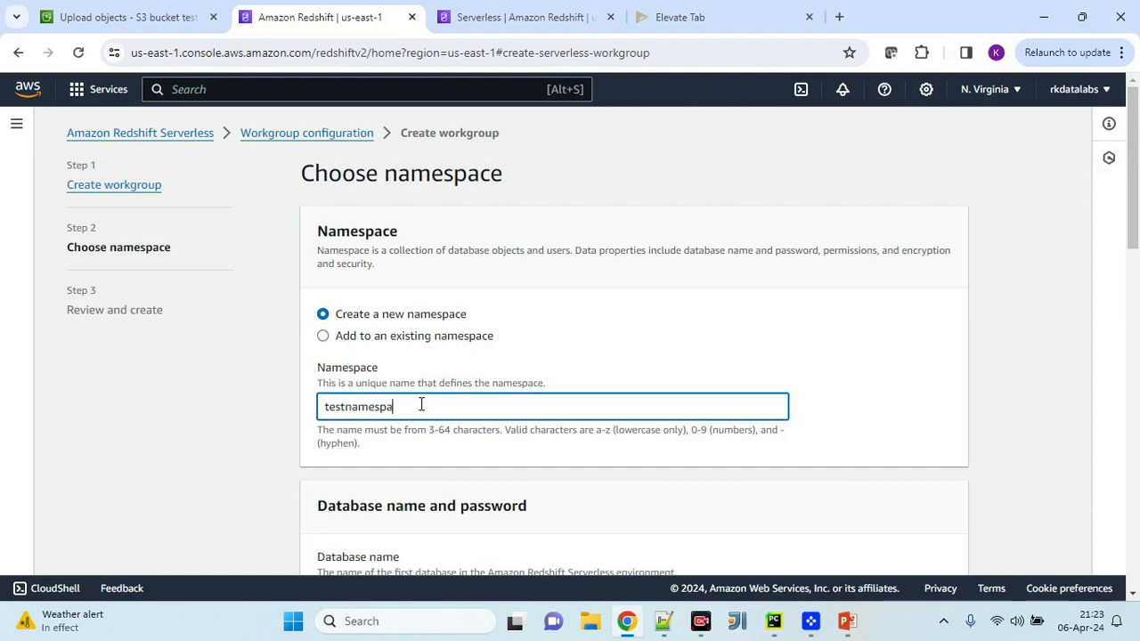
text(ceredshift)
double_click(420, 406)
scroll(560, 361, down, 4)
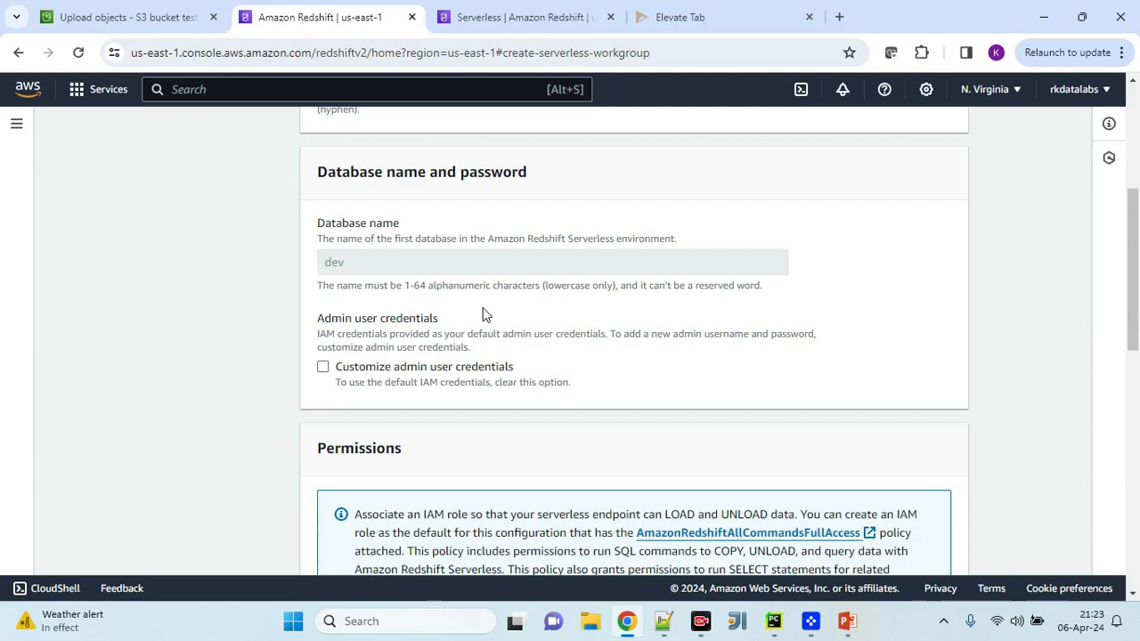
scroll(485, 314, down, 1)
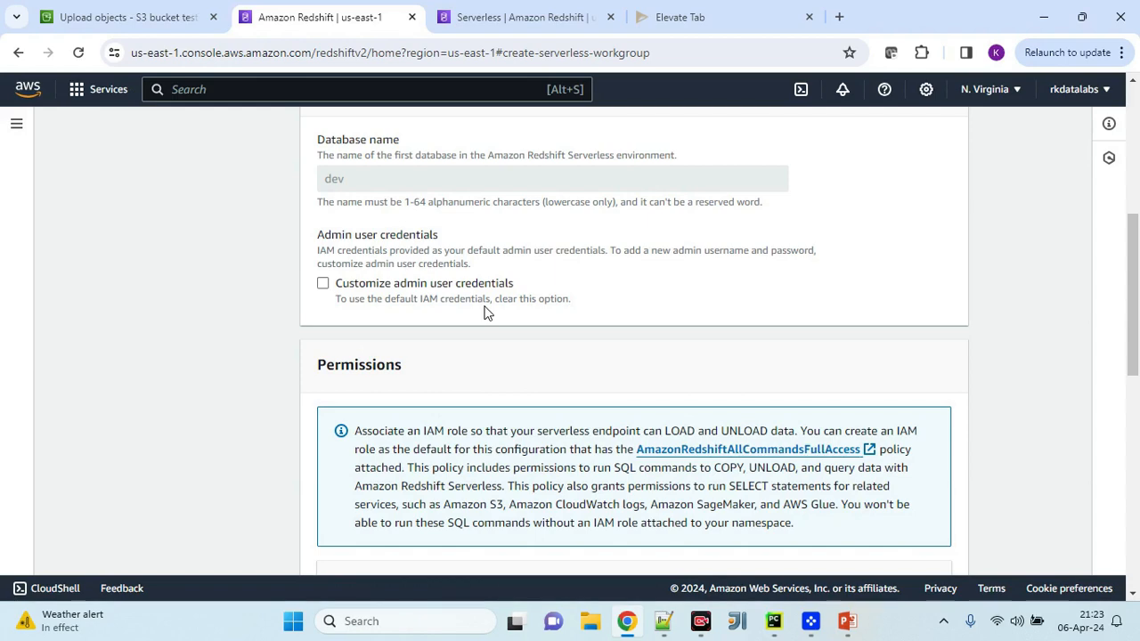
click(322, 283)
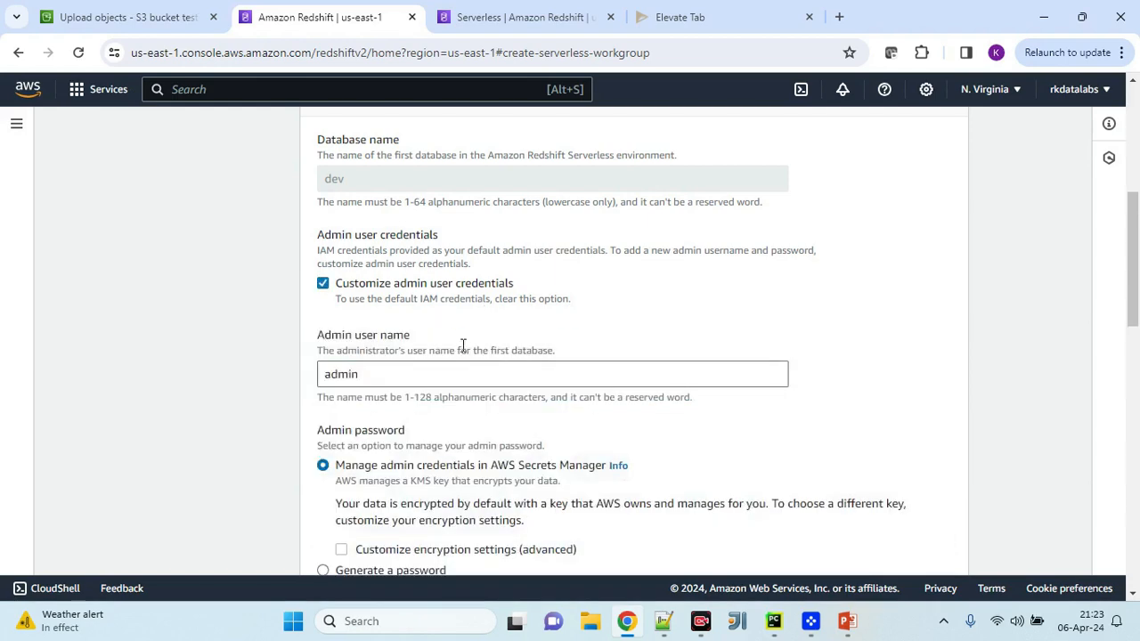
scroll(446, 330, down, 1)
double_click(353, 290)
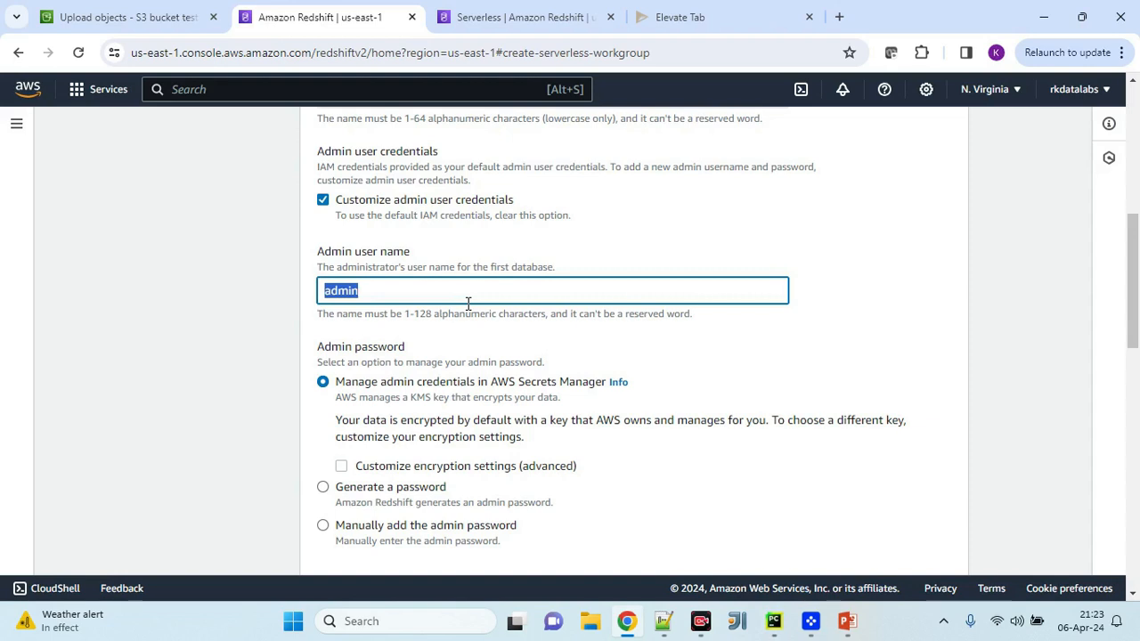
click(323, 199)
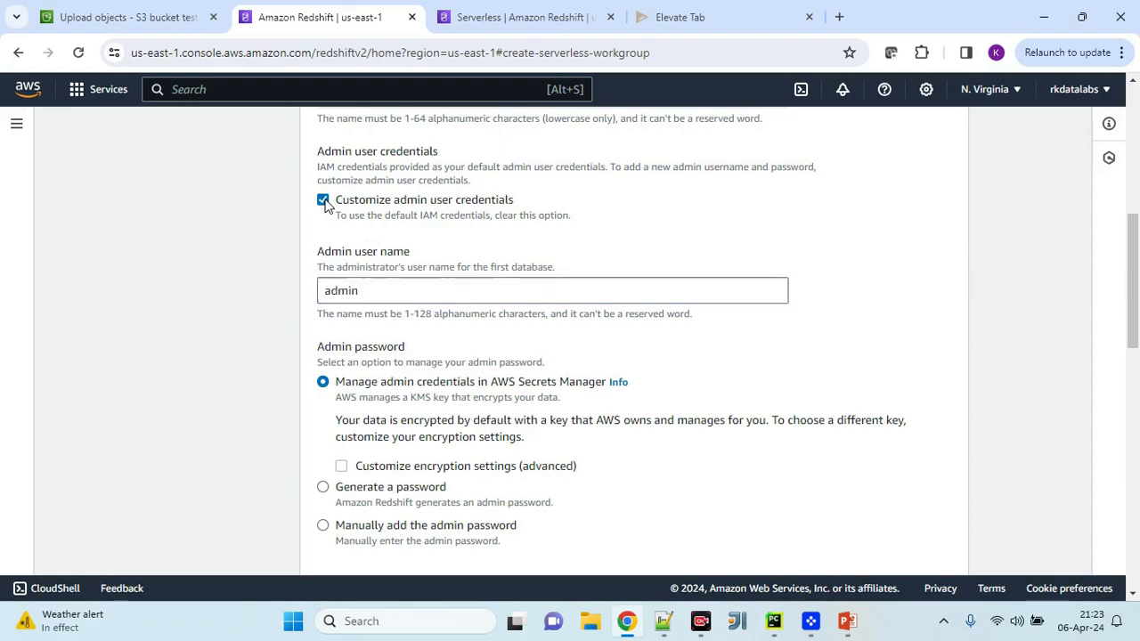
scroll(481, 300, down, 1)
scroll(481, 300, up, 3)
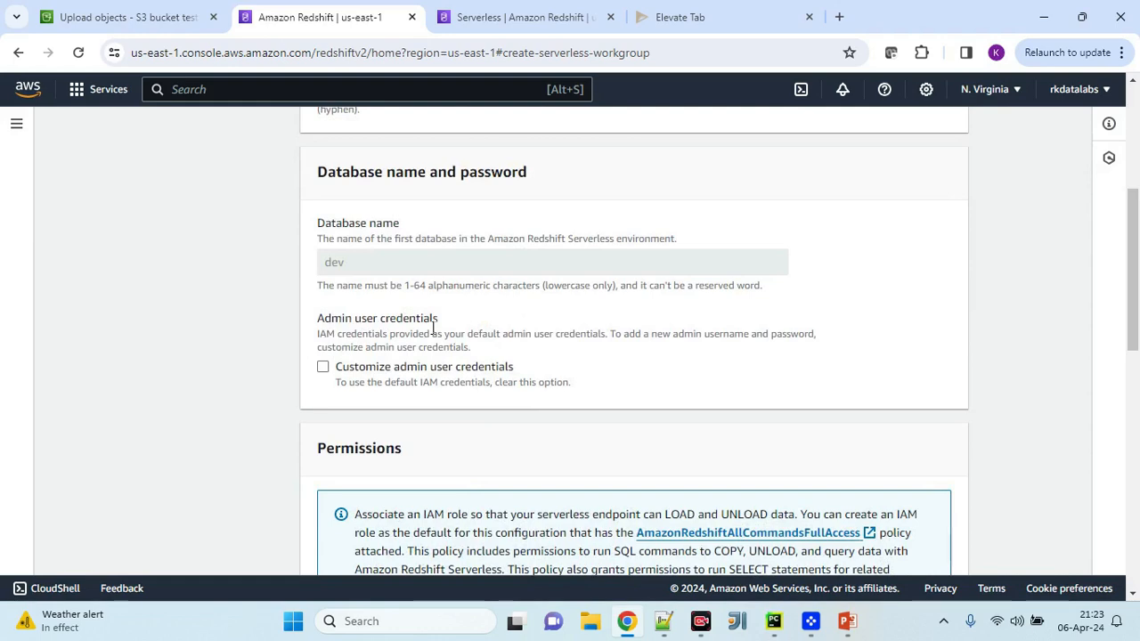
Create a new default IAM role for the namespace with access to any S3 bucket
scroll(432, 332, down, 6)
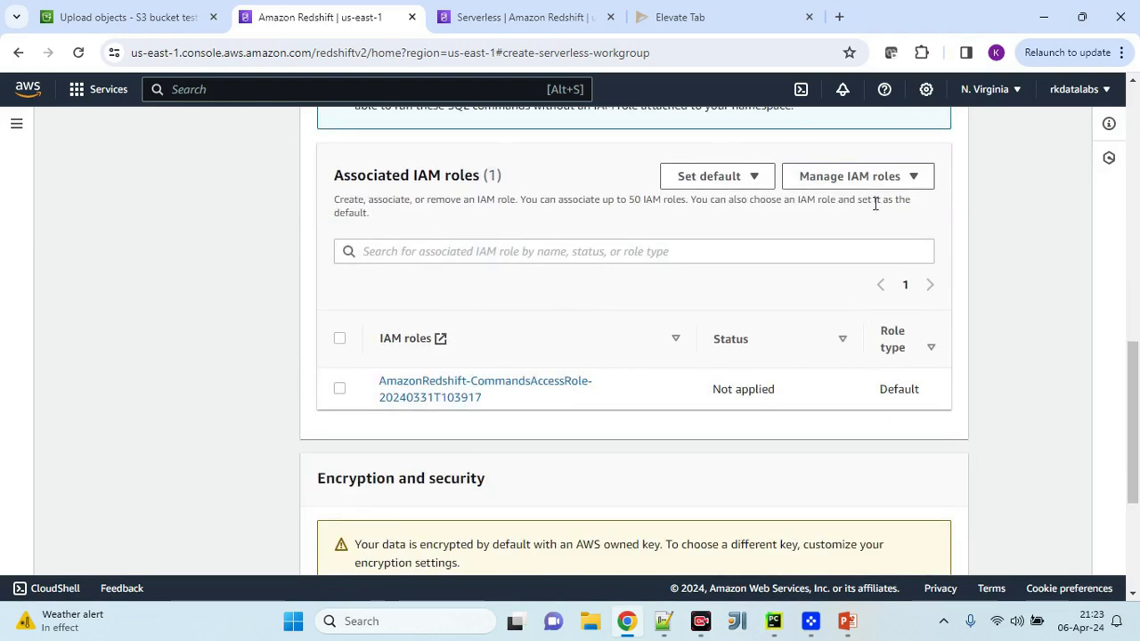
click(891, 183)
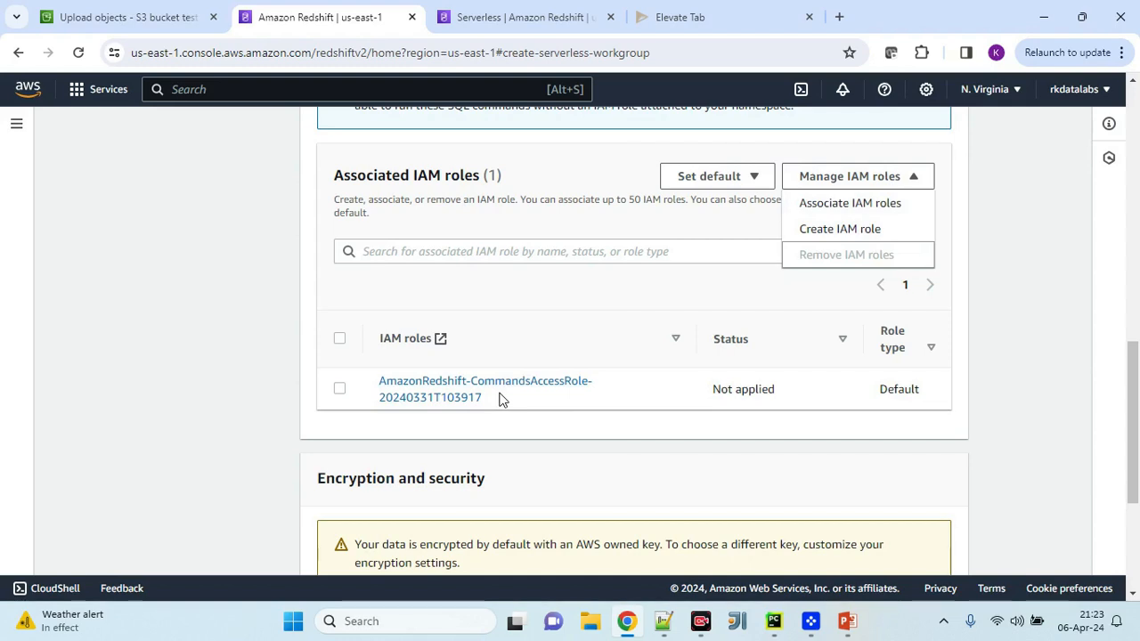
click(826, 230)
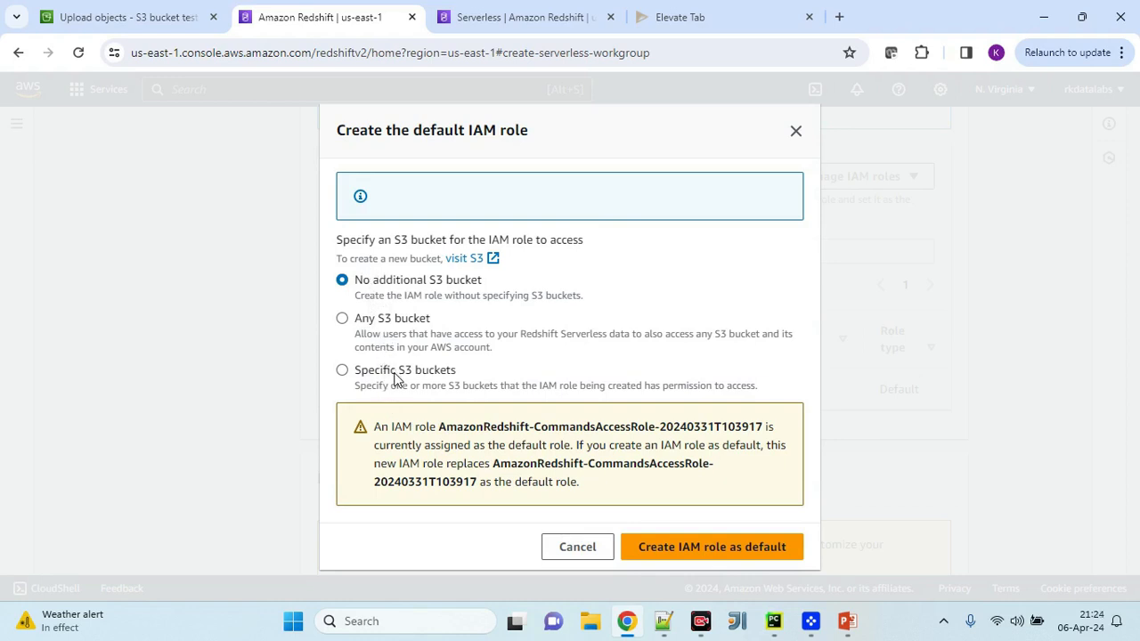
click(343, 320)
click(733, 547)
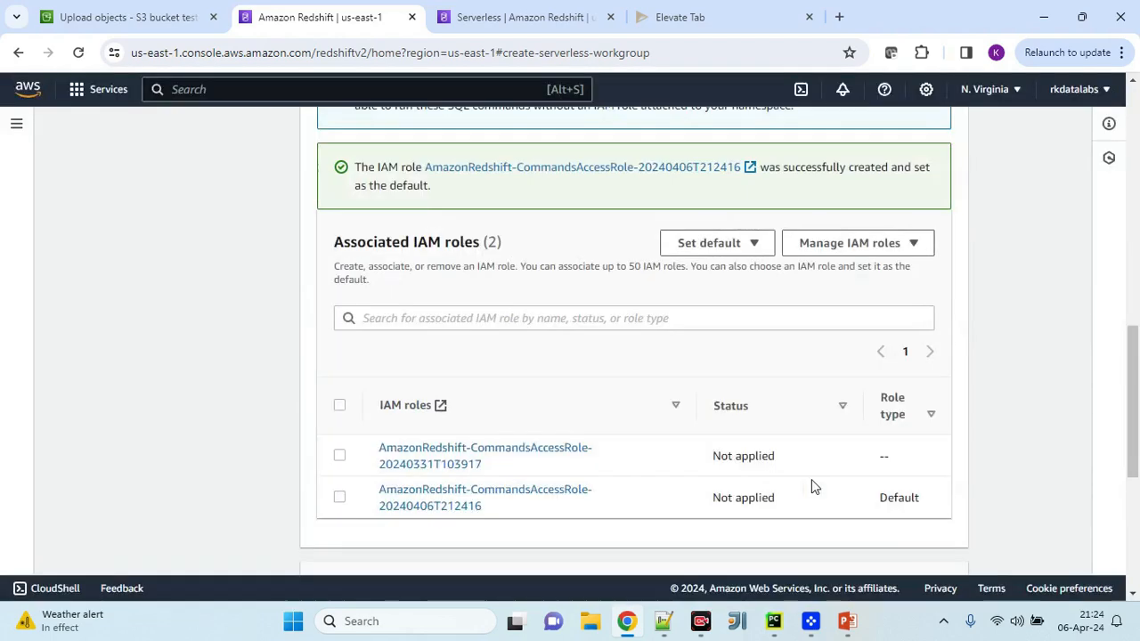
Keep the default encryption and audit logging settings and proceed to the review of the workgroup configuration
scroll(790, 463, up, 3)
scroll(789, 463, down, 4)
scroll(789, 463, down, 3)
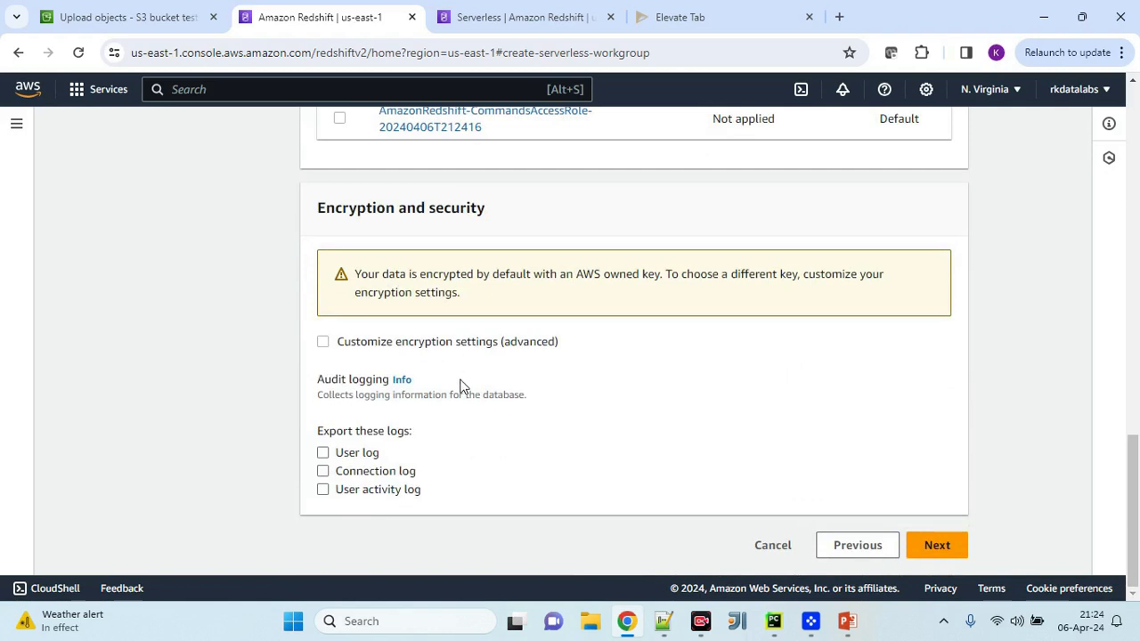
click(930, 547)
scroll(676, 454, down, 15)
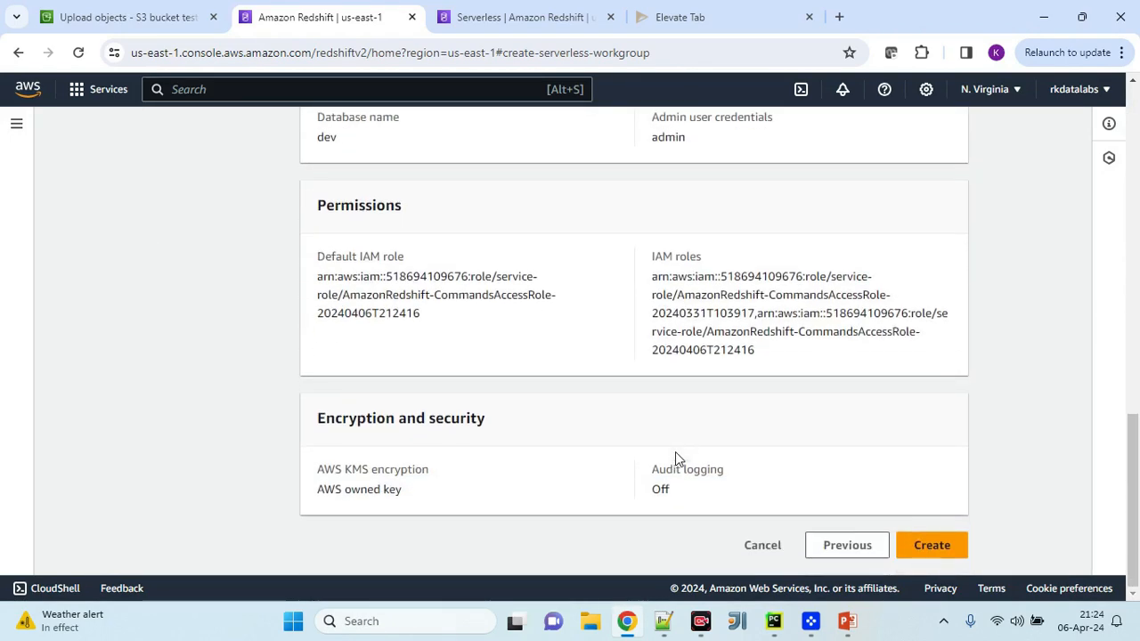
Create the reviewed workgroup and namespace, and check the creation status among the namespaces and workgroups
click(924, 545)
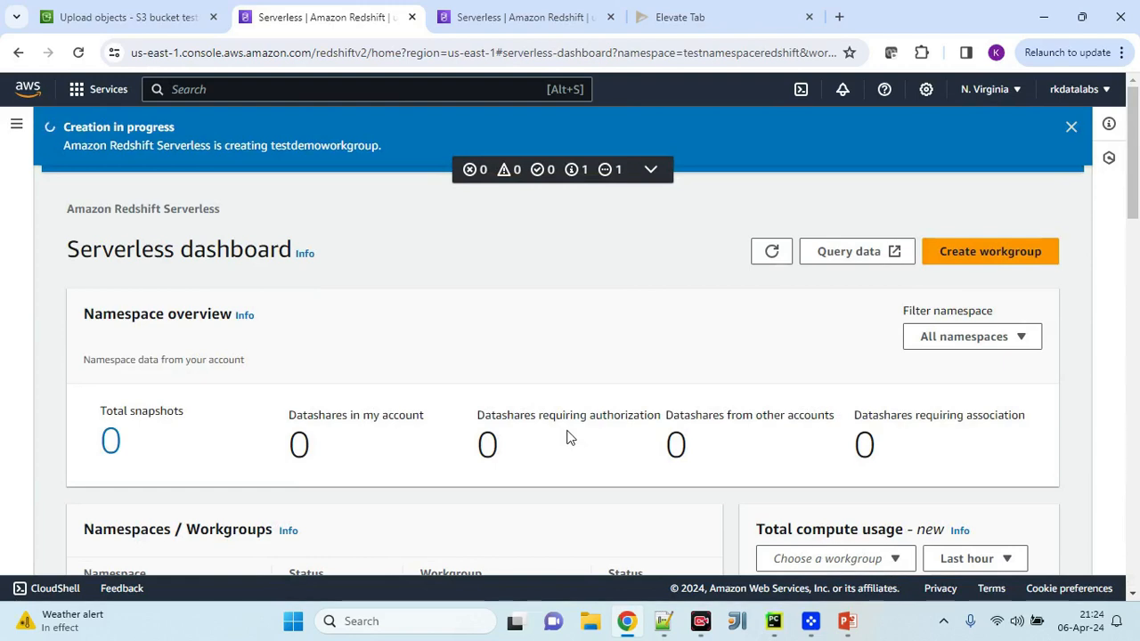
scroll(570, 437, down, 3)
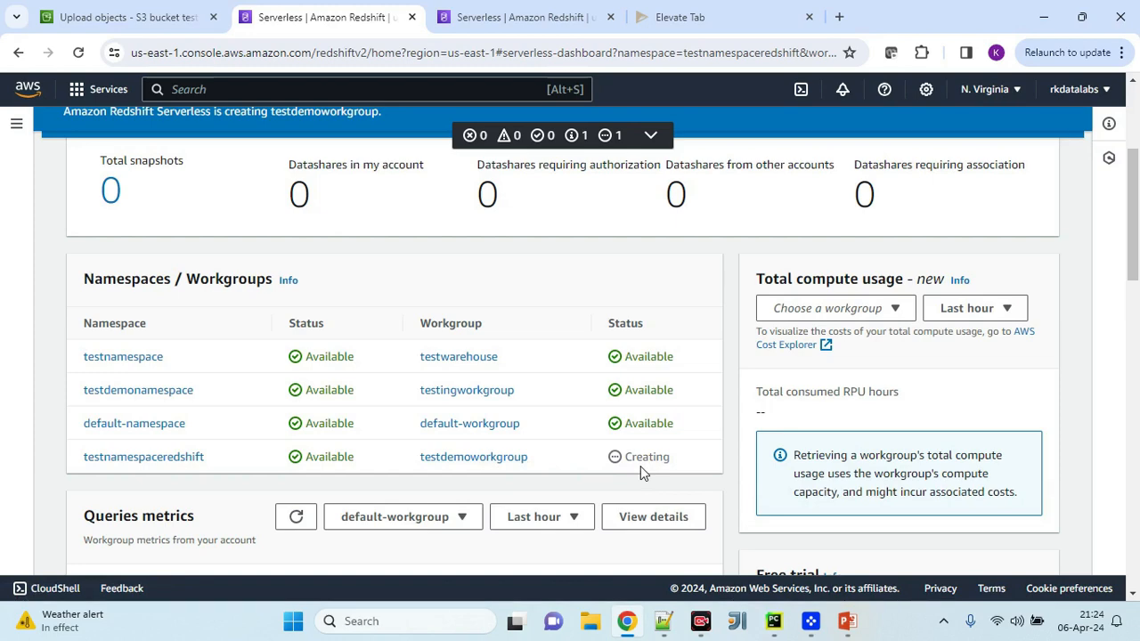
Examine the running and queued query metrics of testingworkgroup over the last 1 week
scroll(640, 466, down, 4)
scroll(645, 471, up, 1)
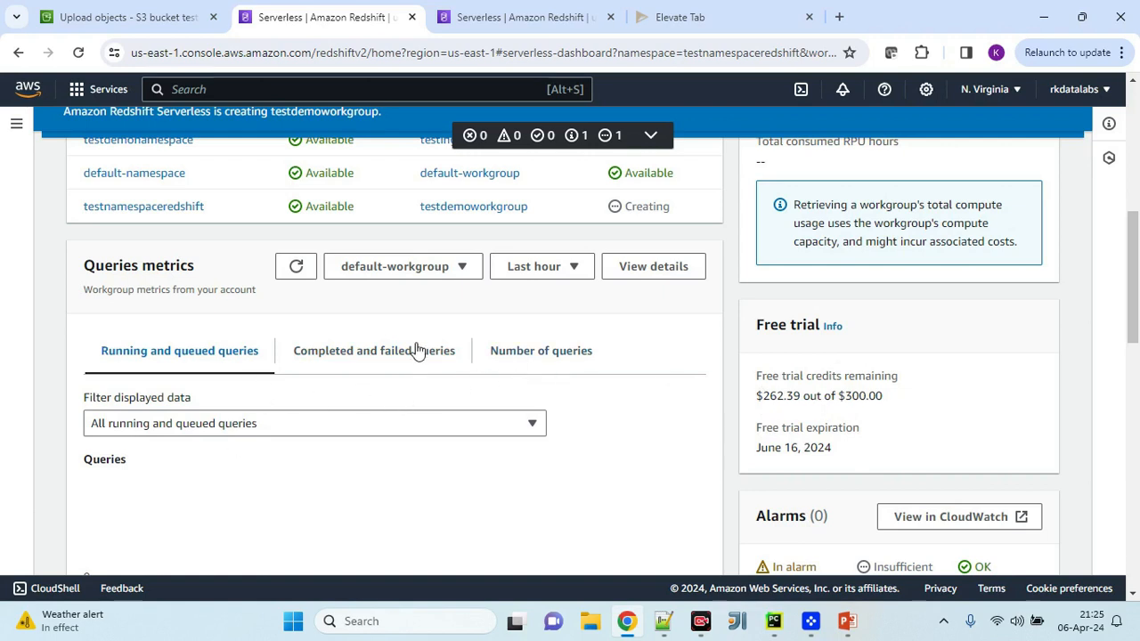
click(463, 265)
click(419, 326)
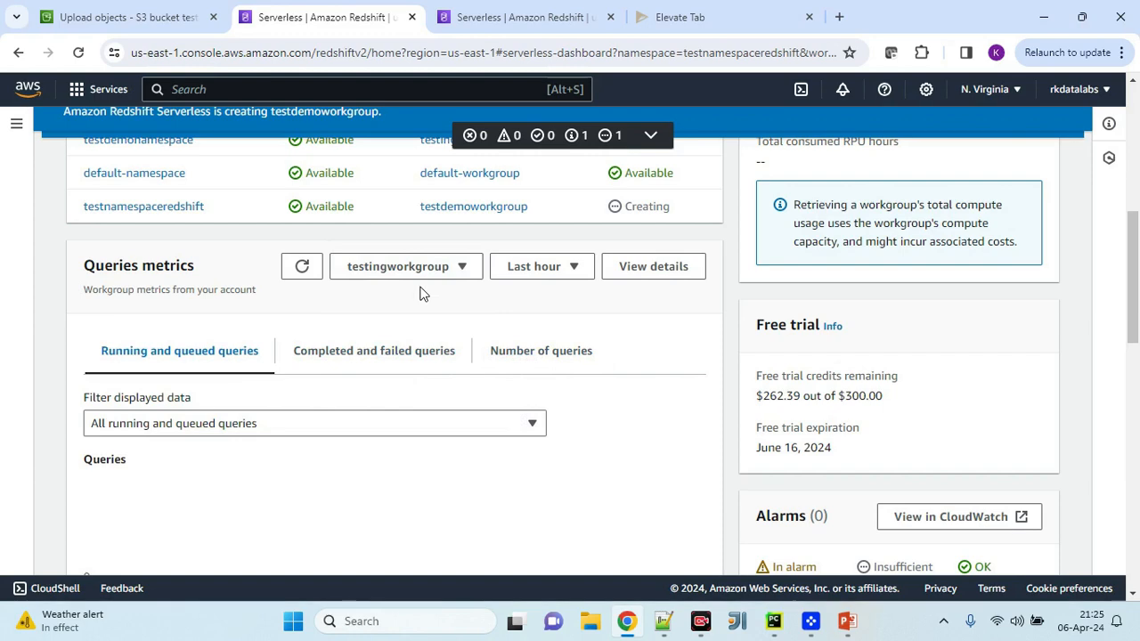
click(535, 272)
click(558, 448)
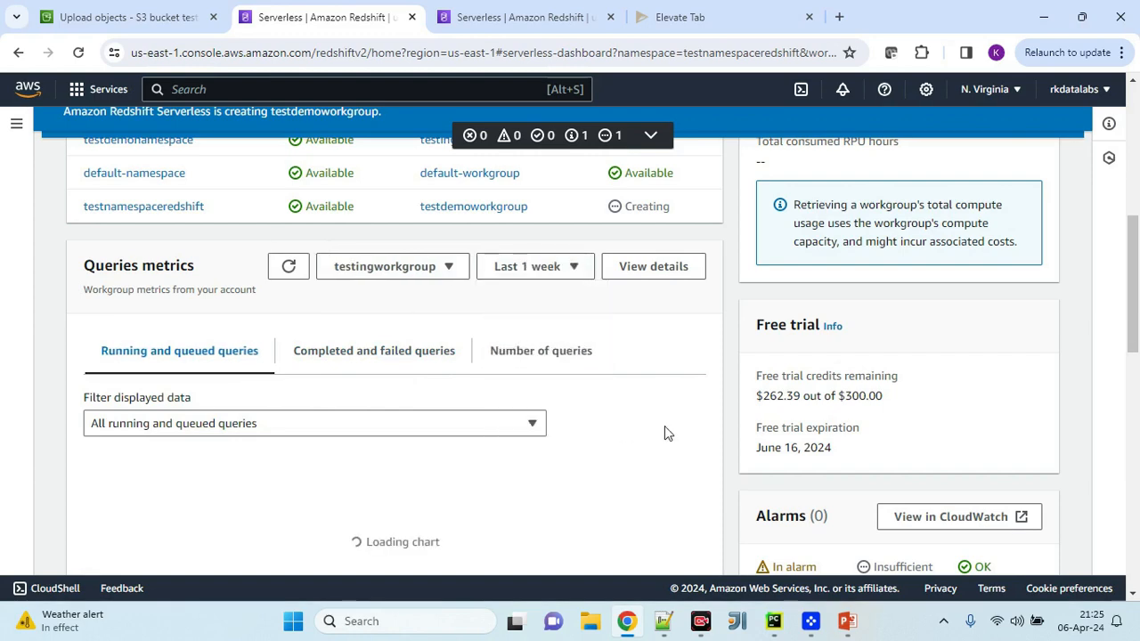
scroll(534, 401, down, 2)
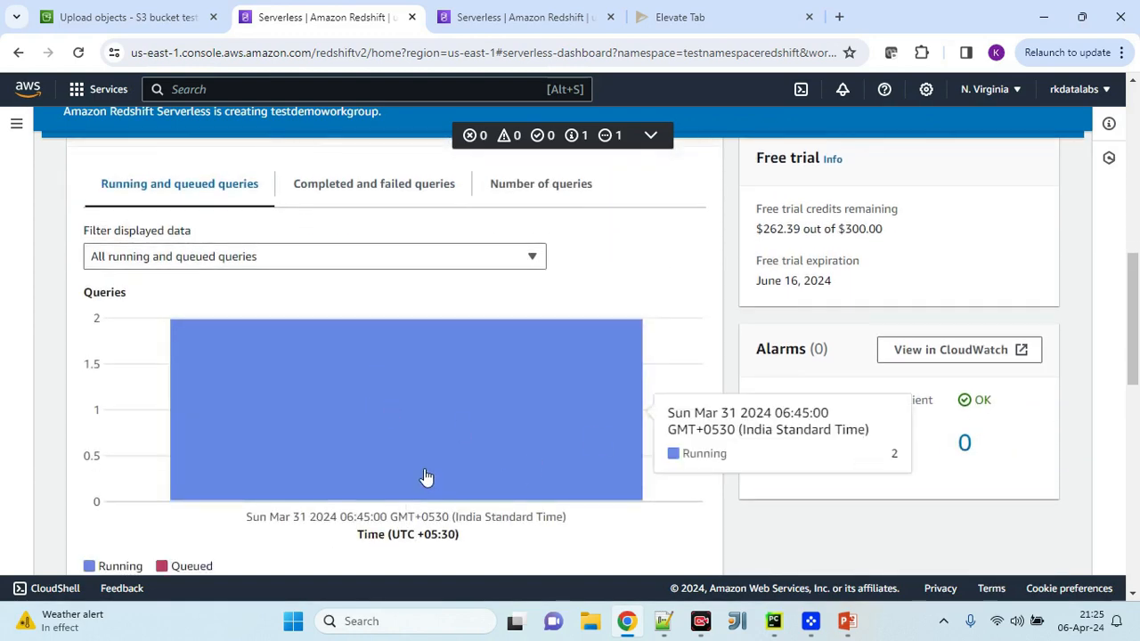
scroll(425, 477, down, 1)
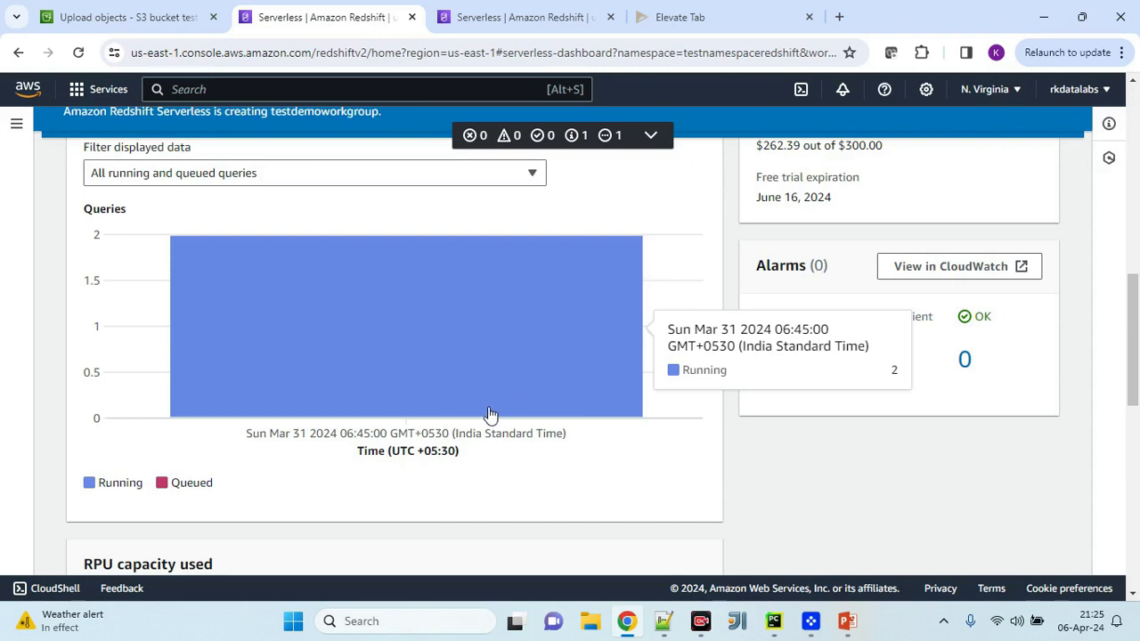
scroll(489, 414, up, 2)
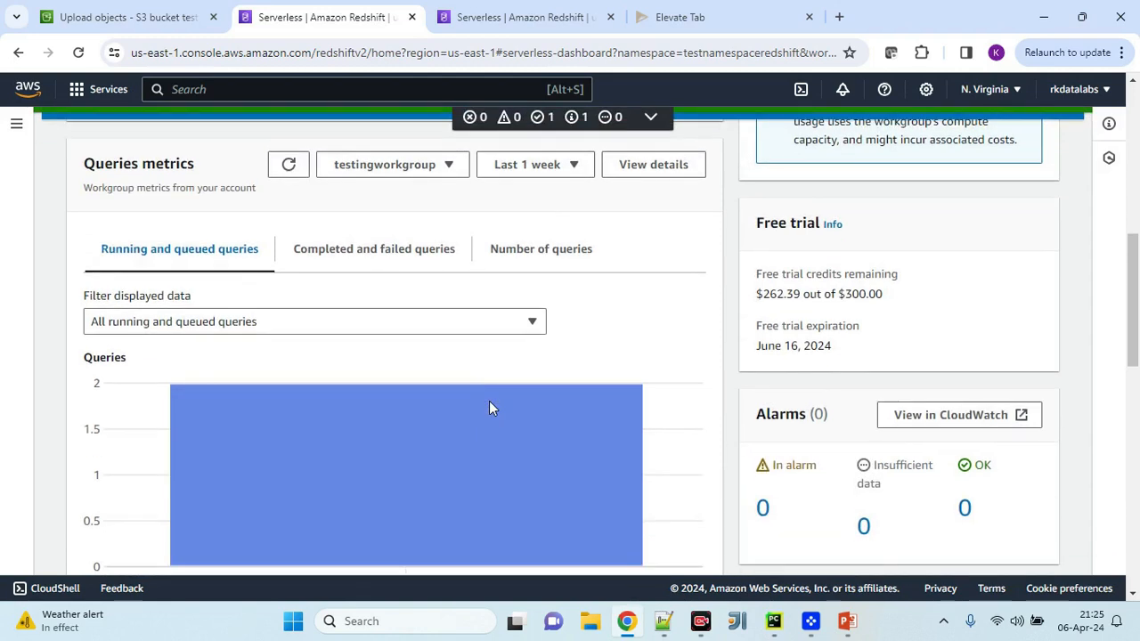
scroll(489, 403, up, 4)
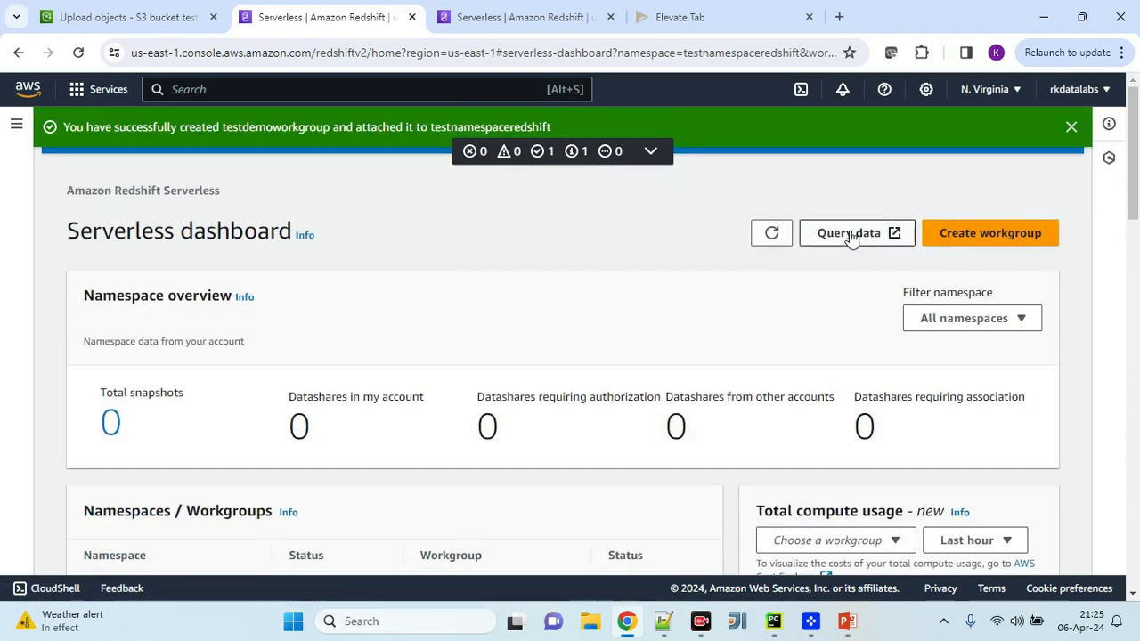
Open the query editor and create a federated user connection to the dev database of testdemoworkgroup
click(849, 234)
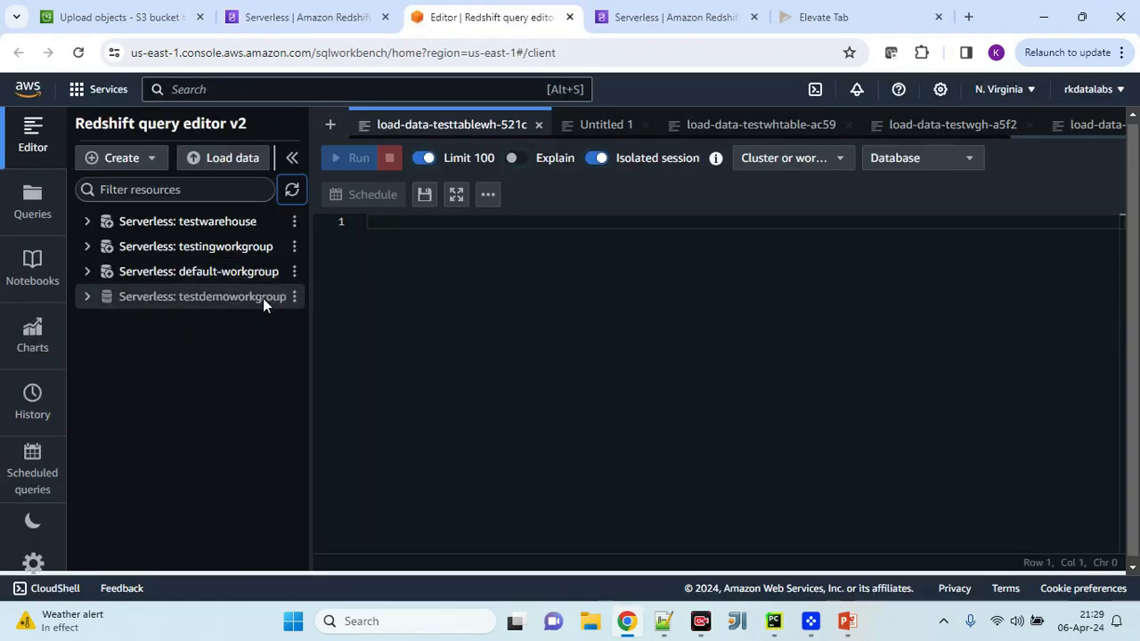
click(294, 297)
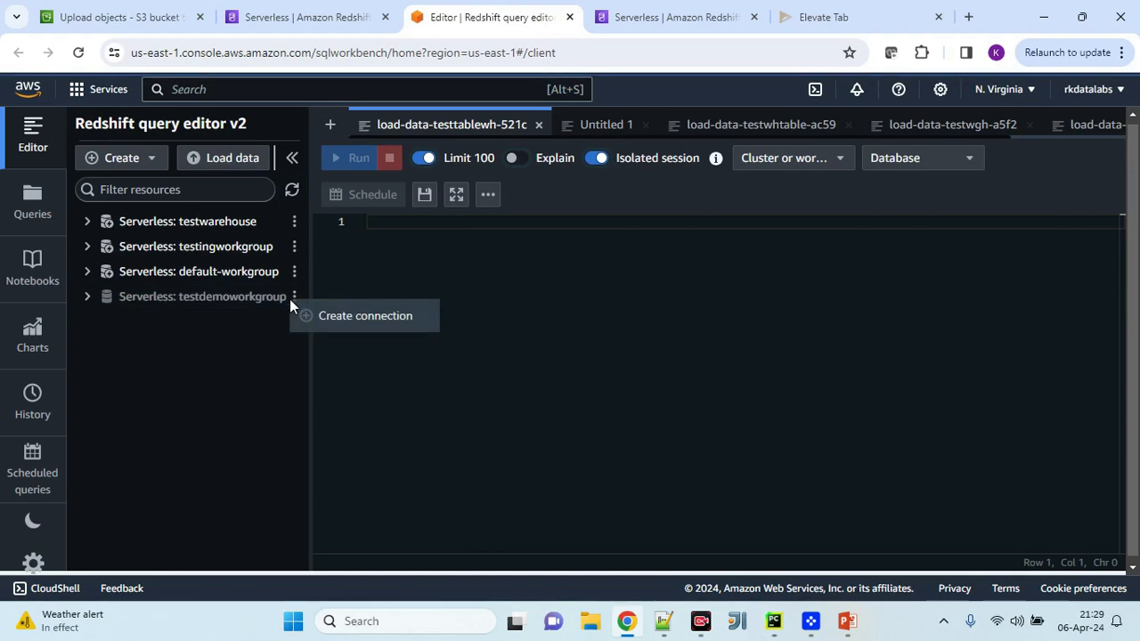
click(173, 299)
click(87, 296)
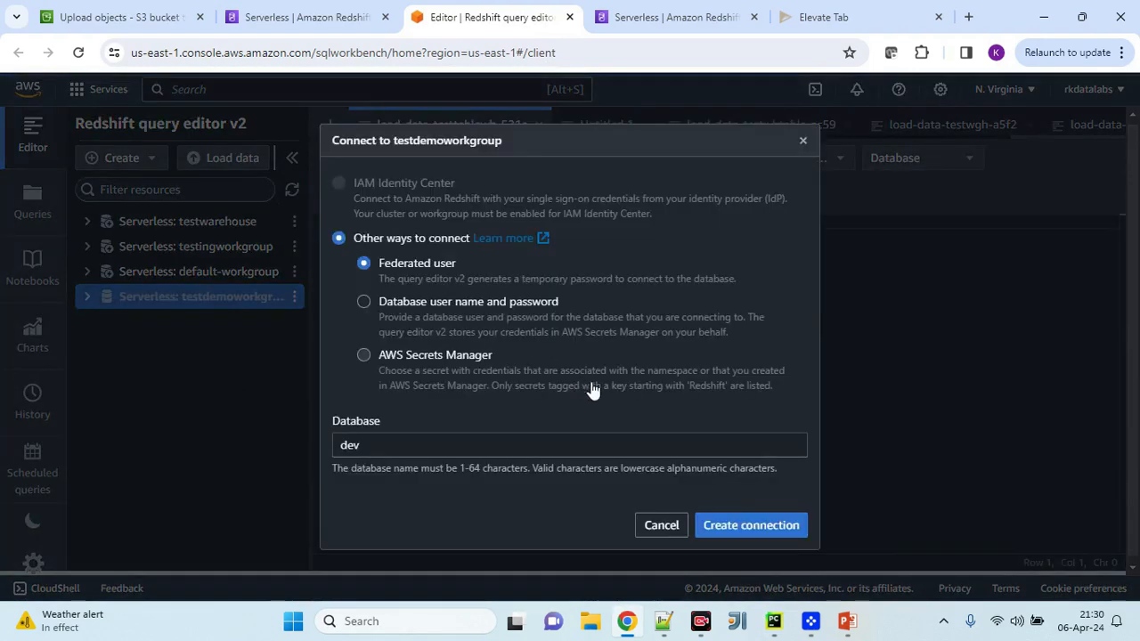
click(738, 526)
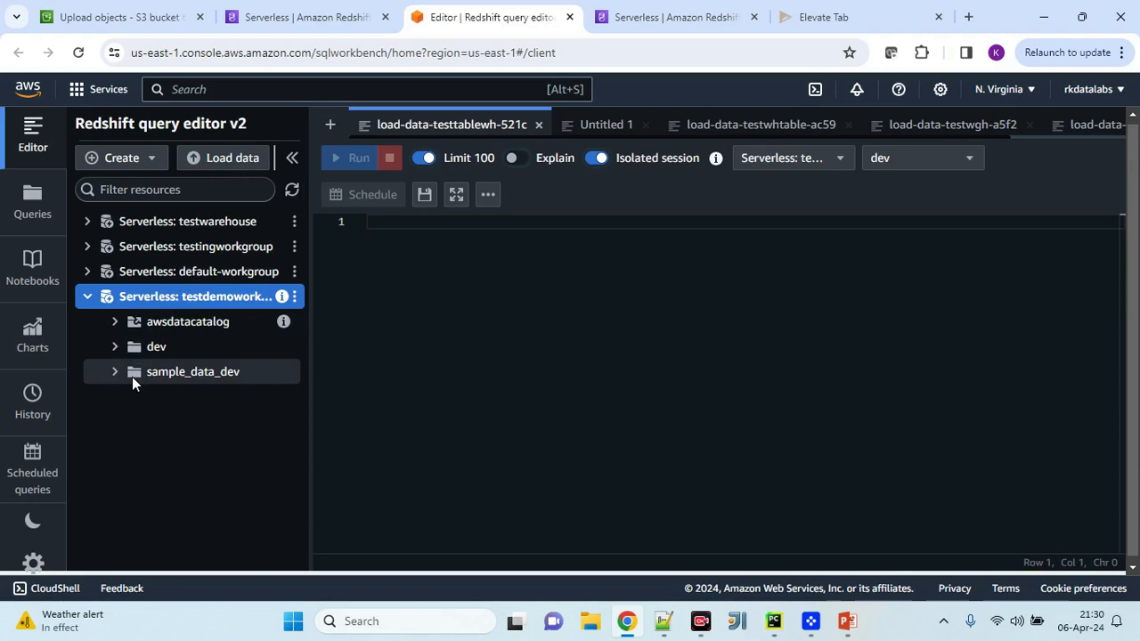
Start a data load from S3 with BTC-EUR.csv in the testredshiftbucketdemo bucket as the source
click(229, 156)
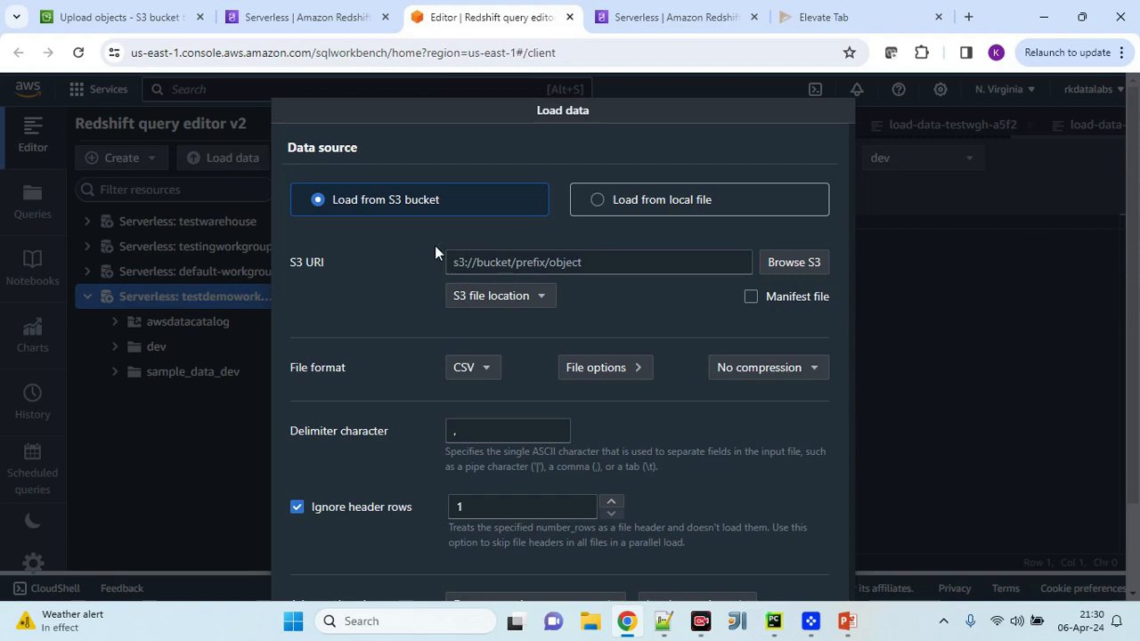
click(796, 263)
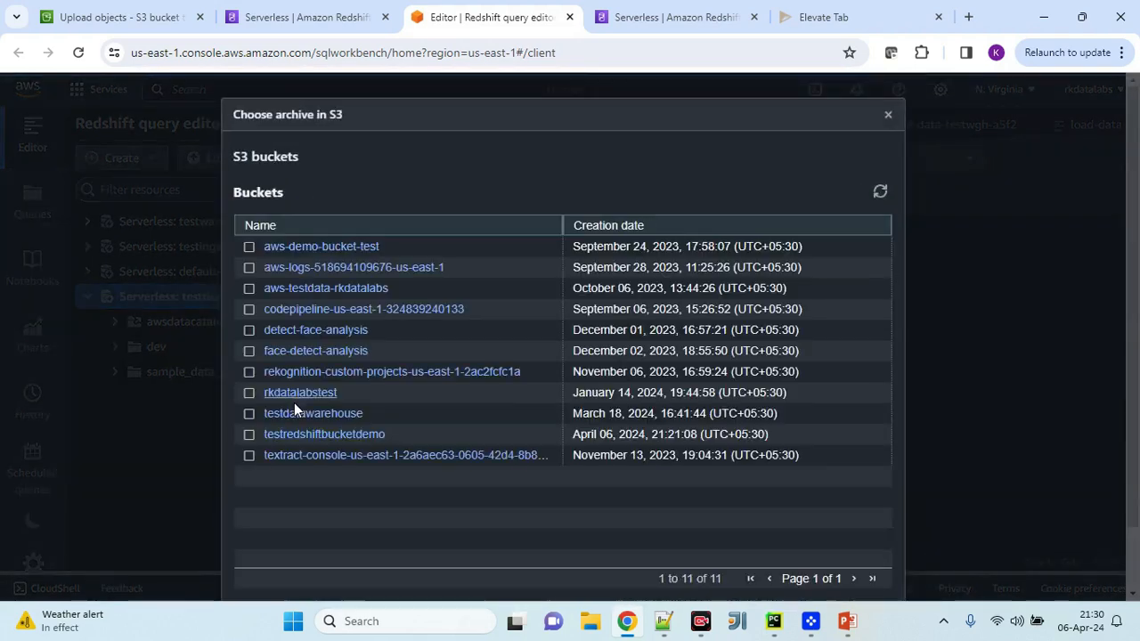
click(308, 435)
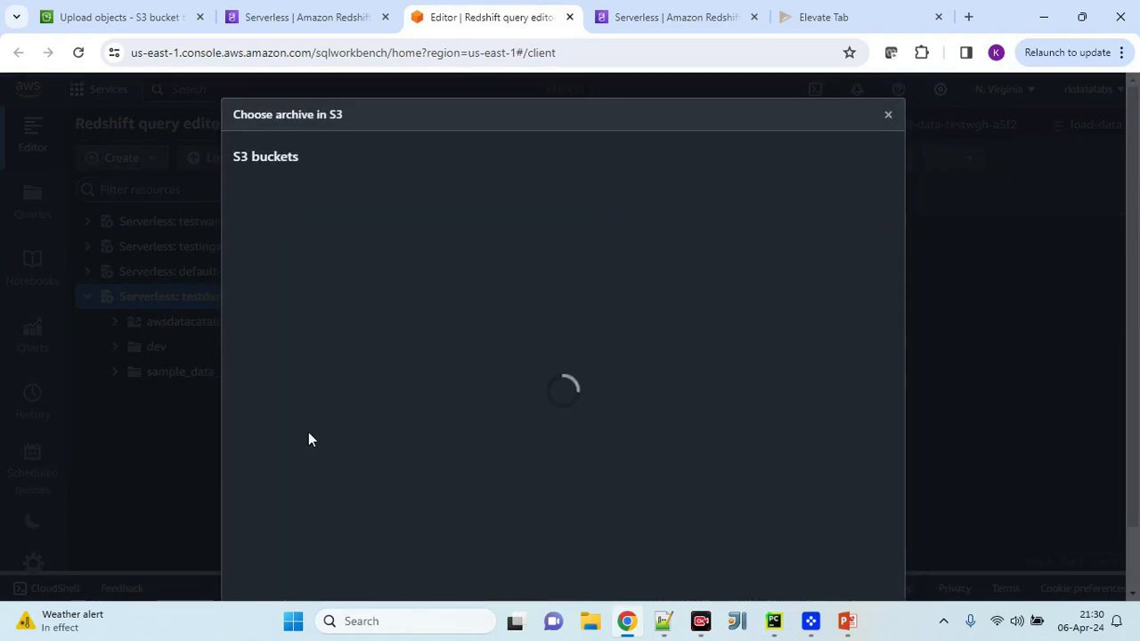
click(244, 246)
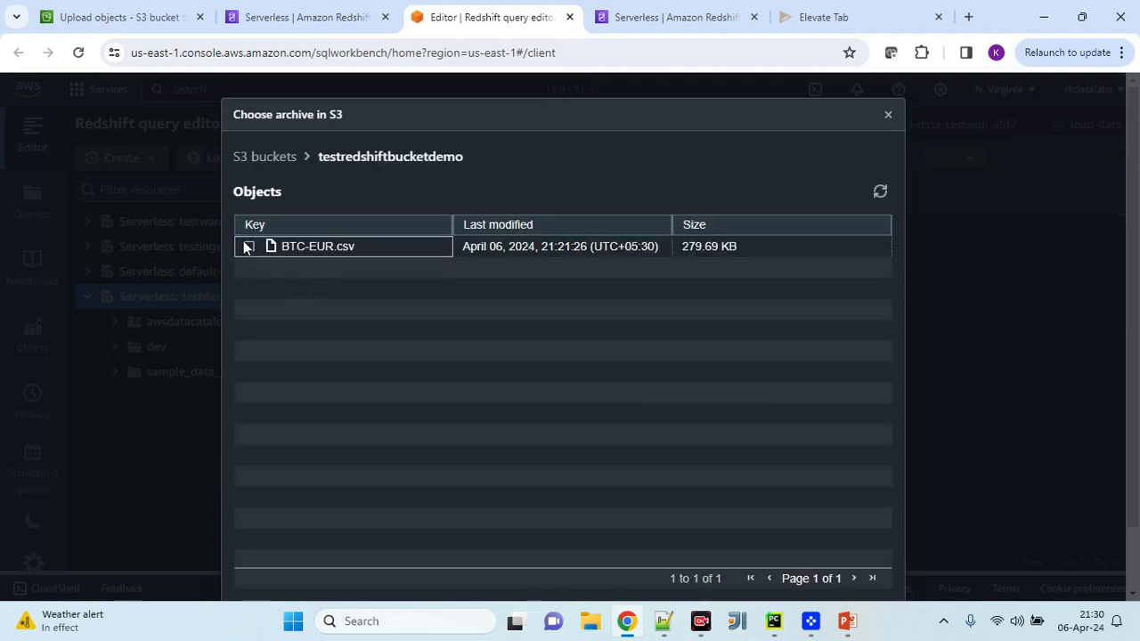
click(249, 247)
scroll(828, 527, down, 2)
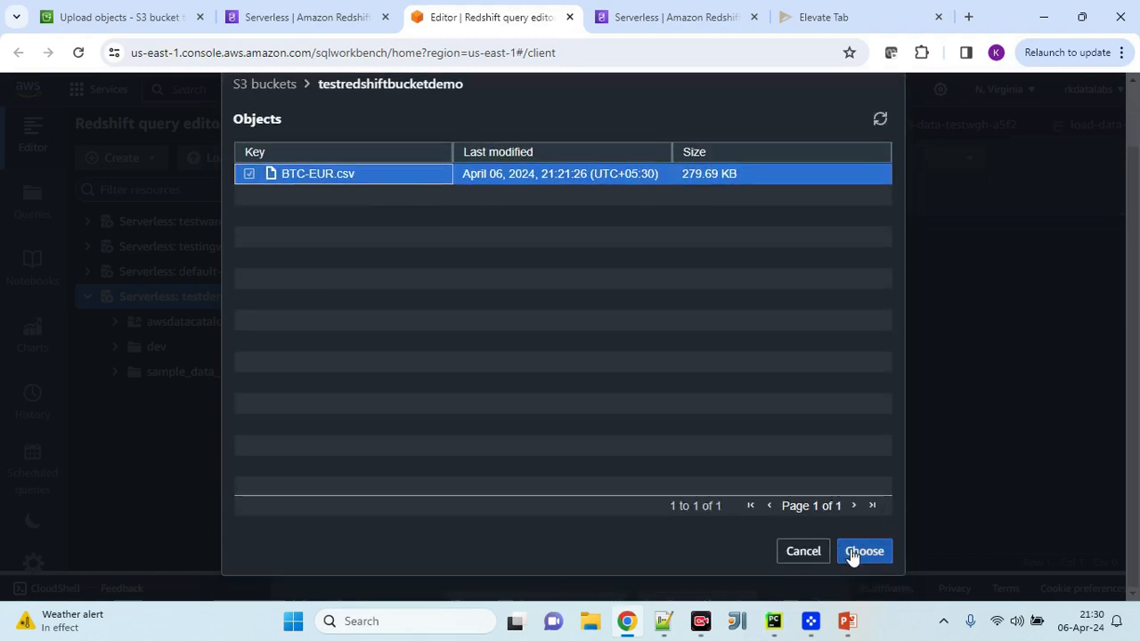
click(855, 552)
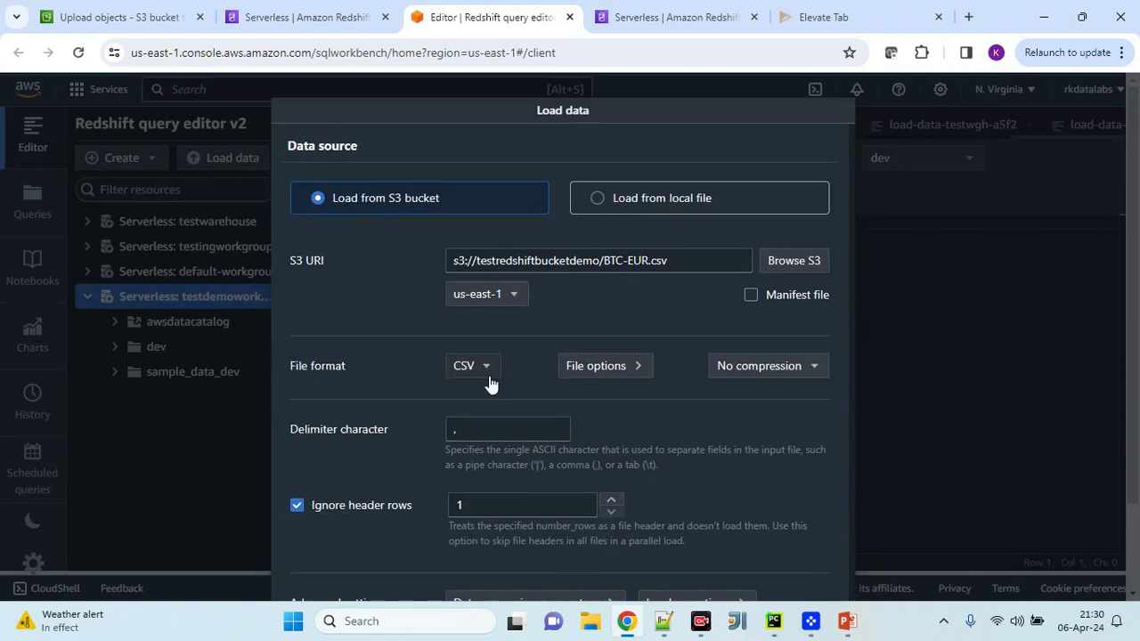
Keep the default CSV format settings and choose to load the data into a new table with detected schema
scroll(495, 374, down, 2)
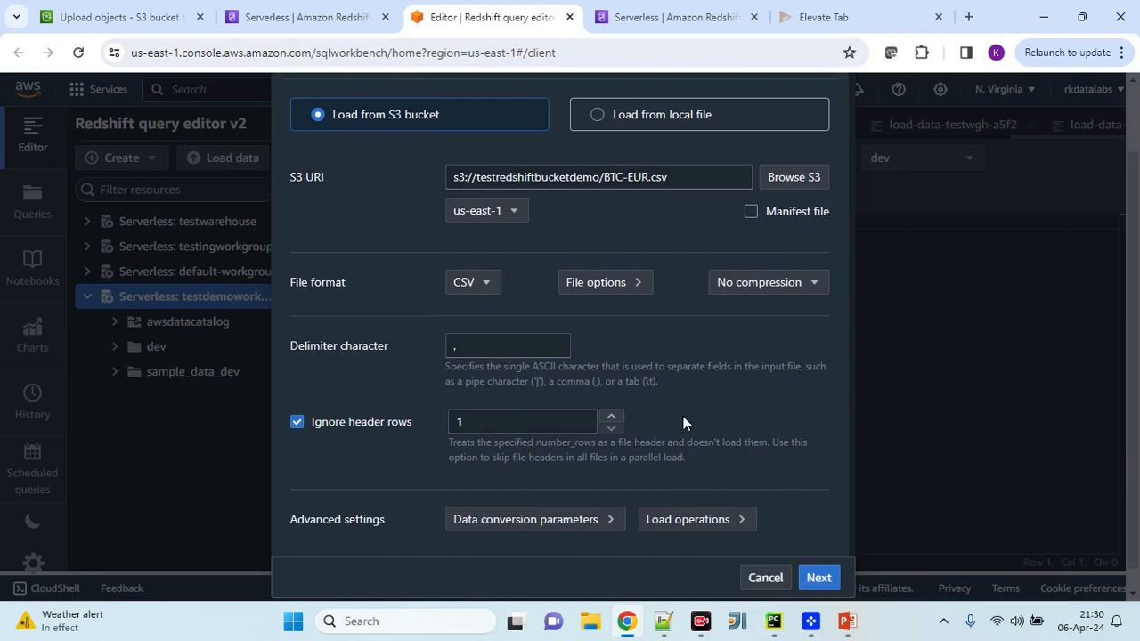
click(818, 578)
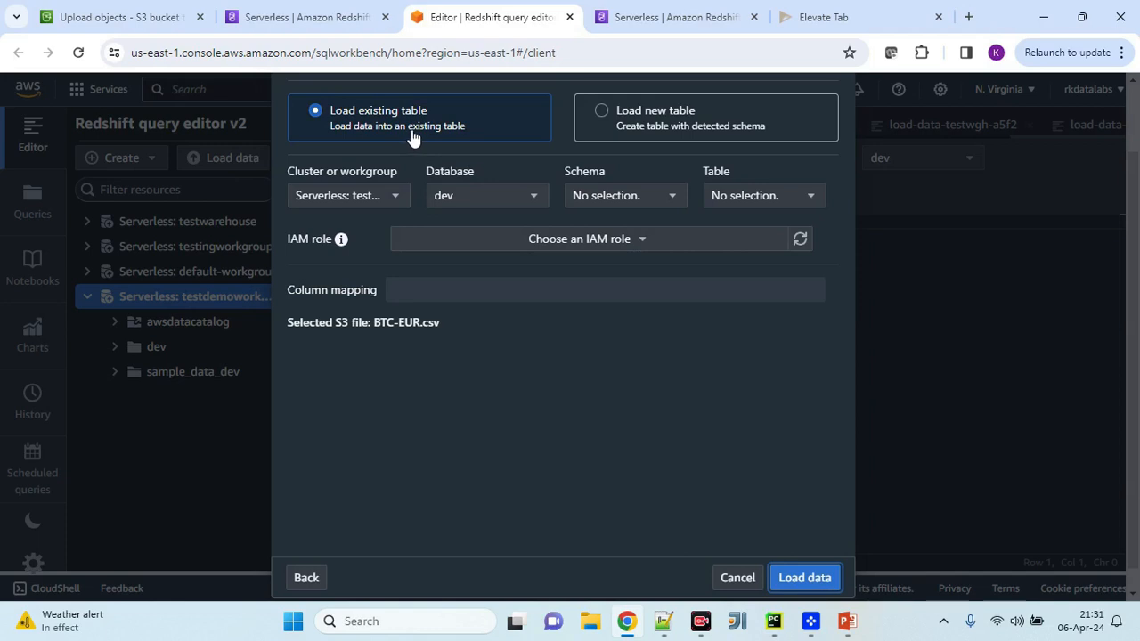
click(602, 114)
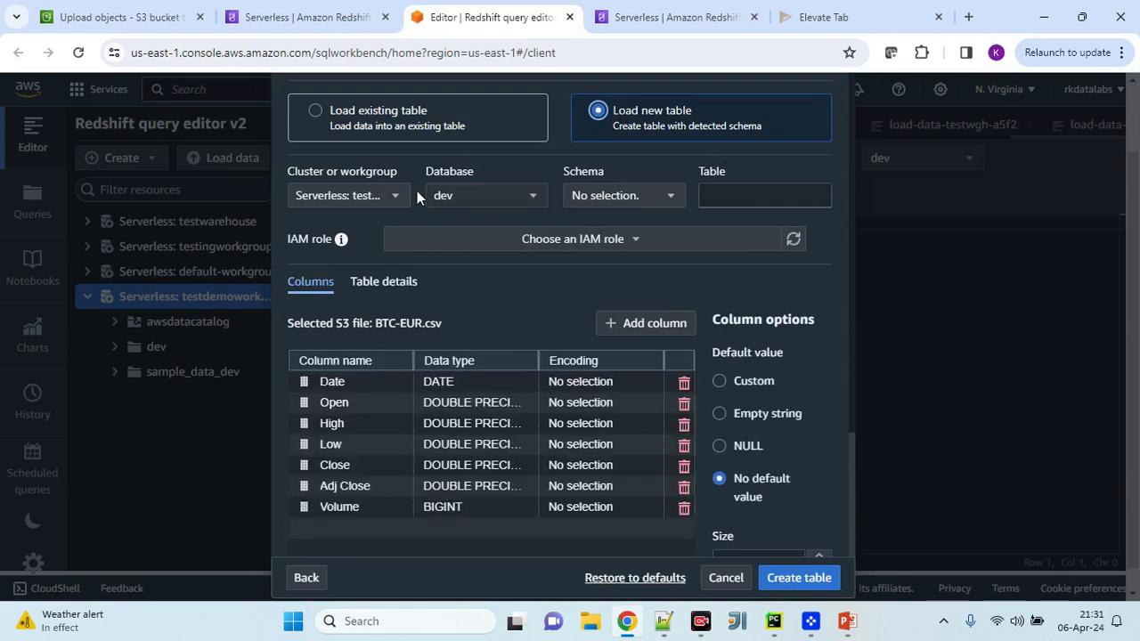
Keep testdemoworkgroup and the dev database, select the public schema, and name the new table testdemors
click(390, 198)
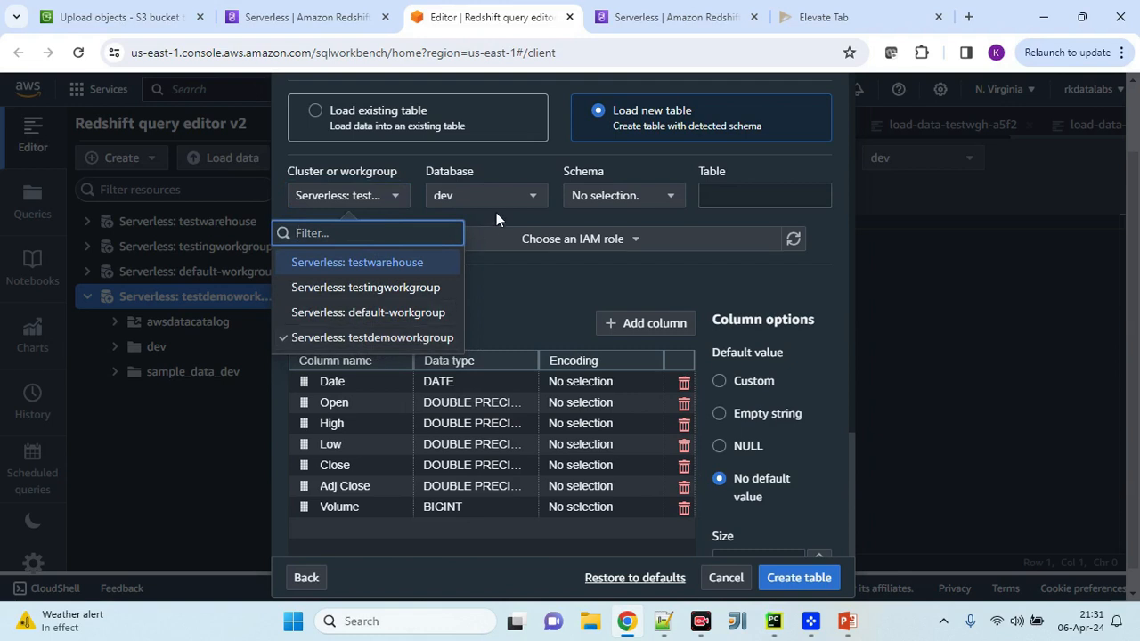
click(610, 199)
click(598, 262)
click(769, 198)
text(testdemo)
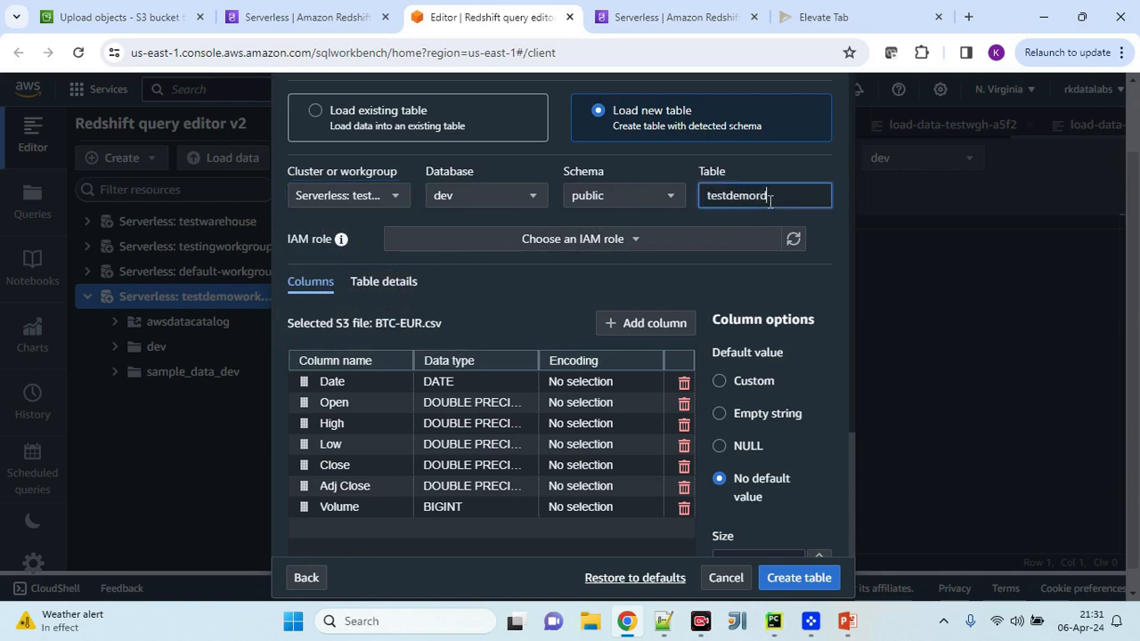
text(rs)
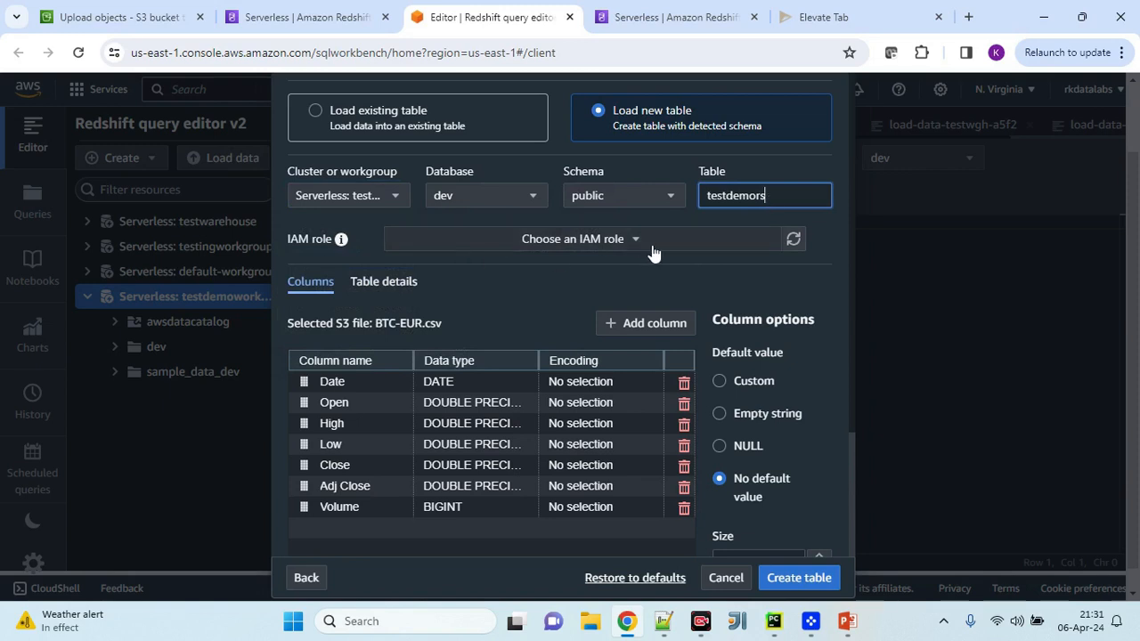
Assign the IAM role AmazonRedshift-CommandsAccessRole-20240406T212416 to the data load
click(641, 242)
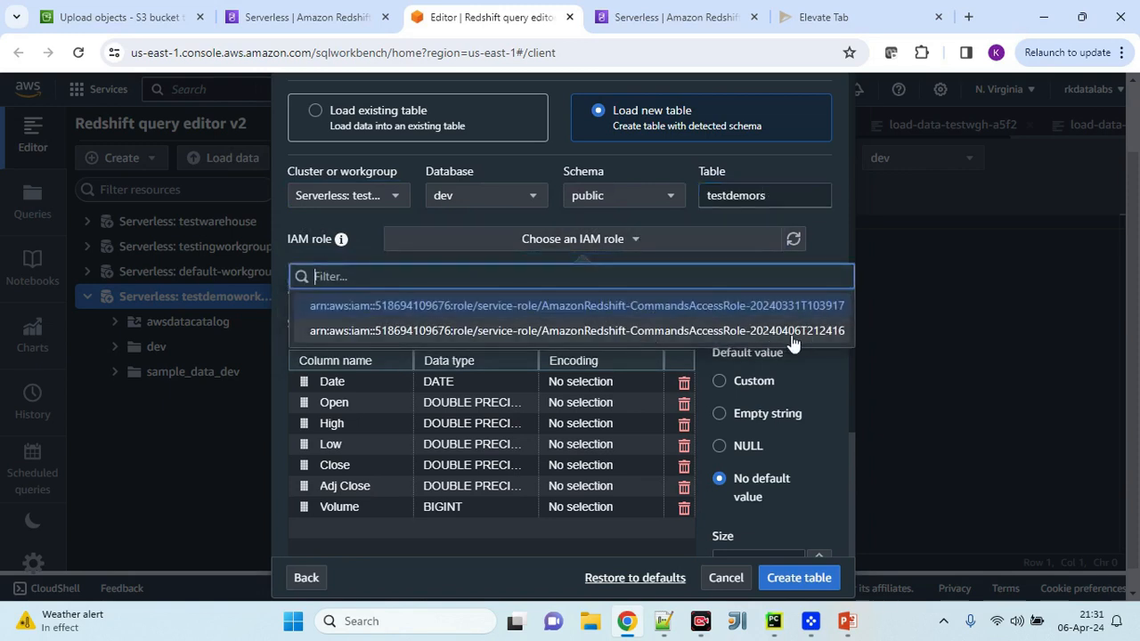
click(670, 329)
click(771, 195)
Add an extra column to the new table's definition, look over its column options, and delete it again
scroll(573, 402, down, 1)
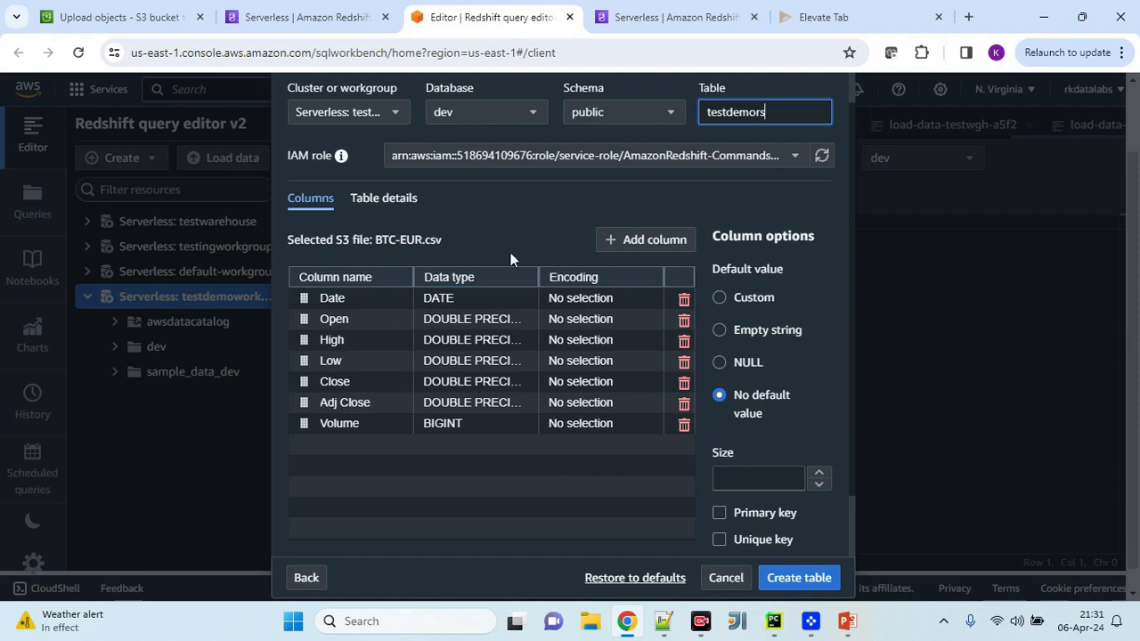
click(661, 246)
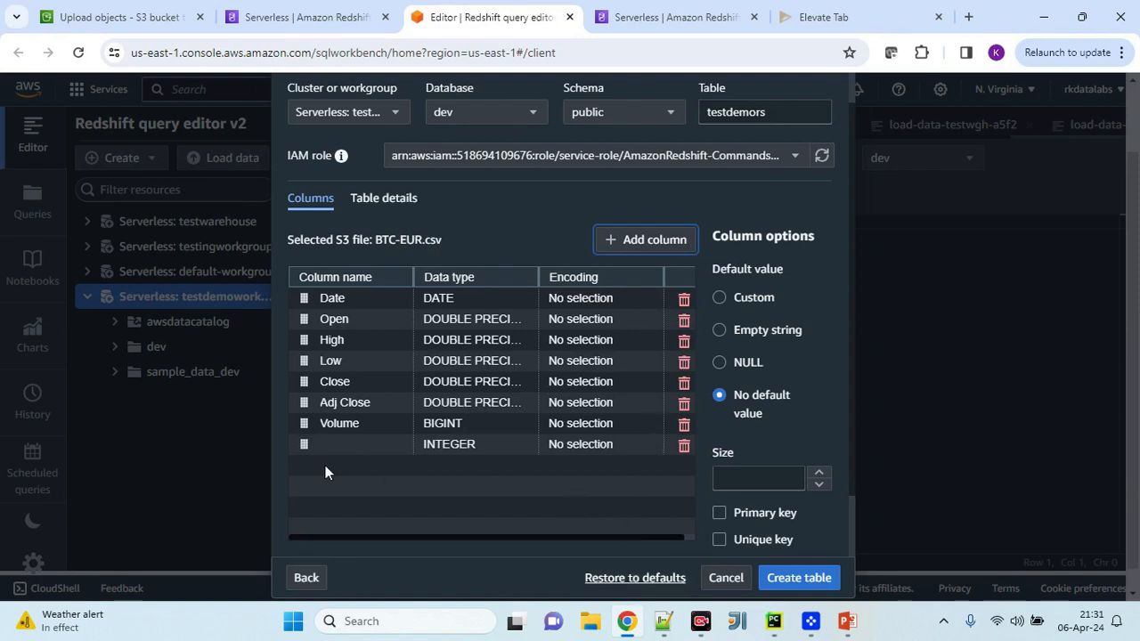
click(344, 445)
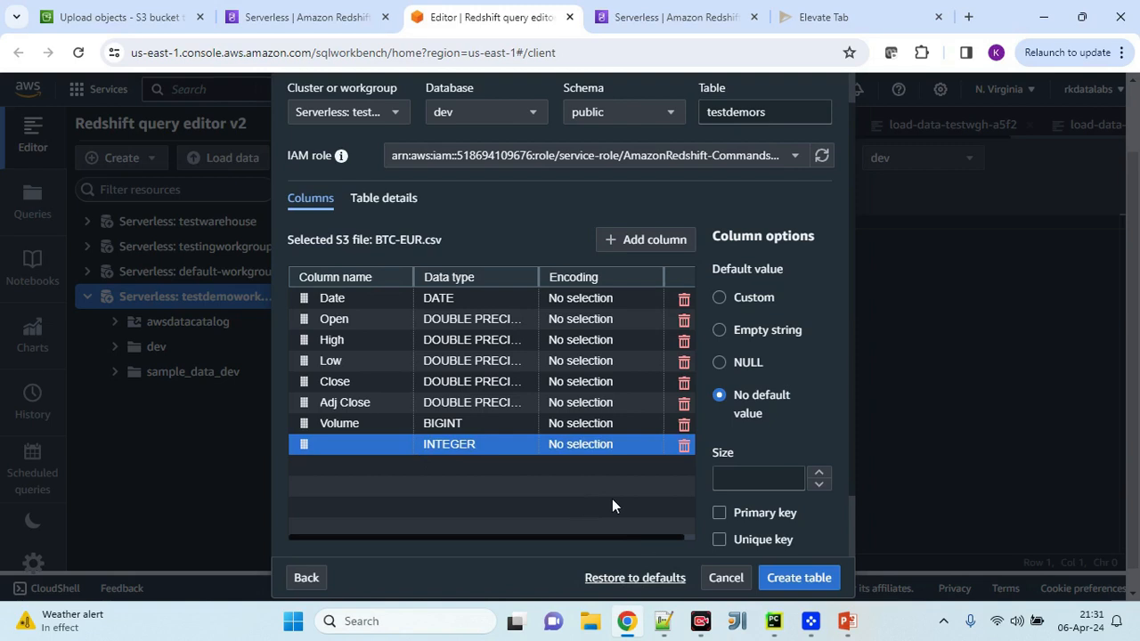
scroll(675, 460, down, 1)
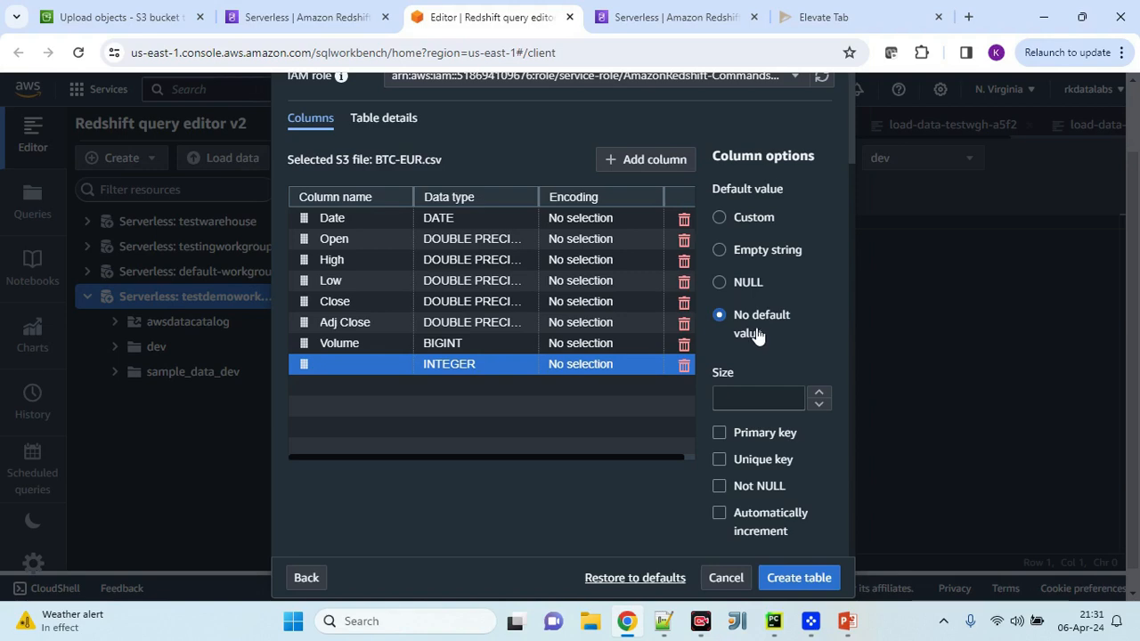
click(683, 364)
Create the testdemors table and load the CSV data into it
click(791, 578)
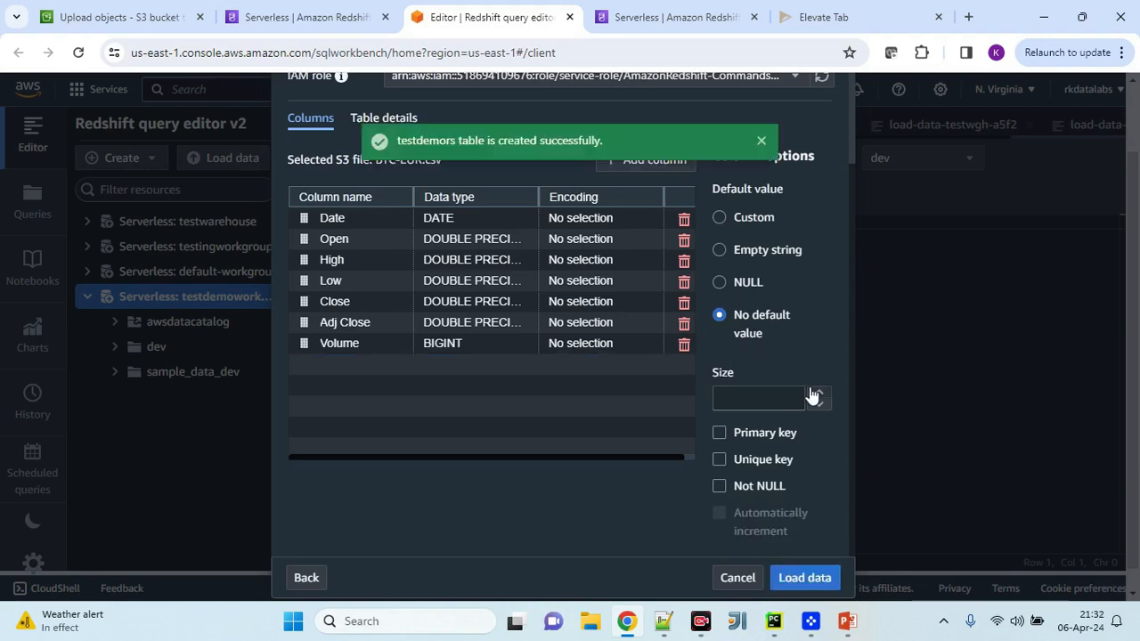
click(804, 578)
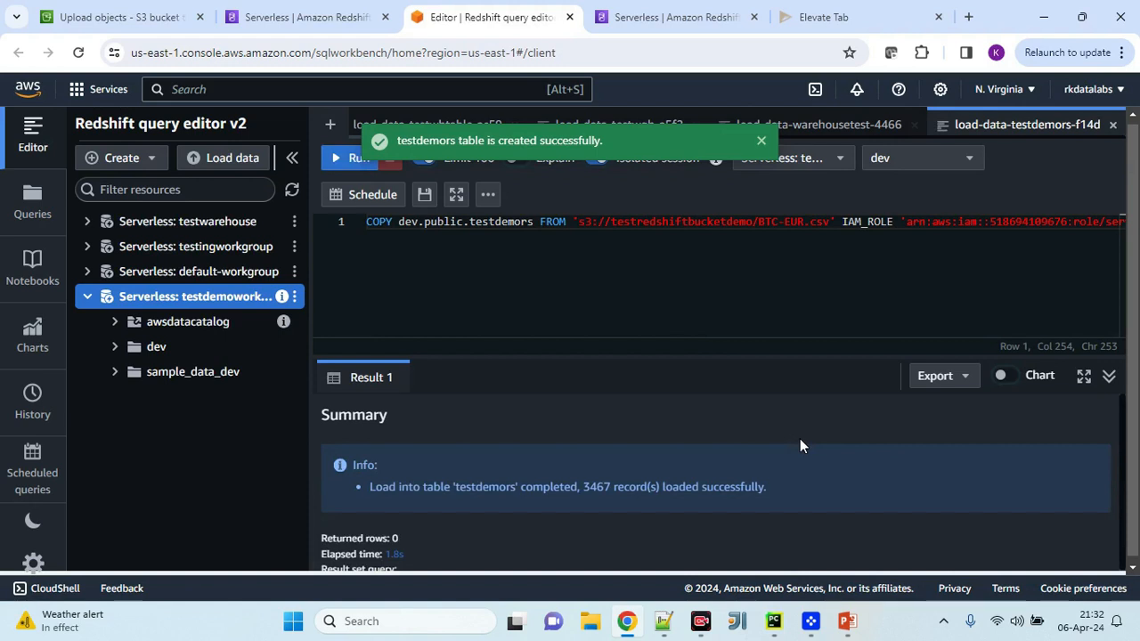
Check the number of loaded records, and the source bucket and target table in the generated COPY statement
double_click(593, 489)
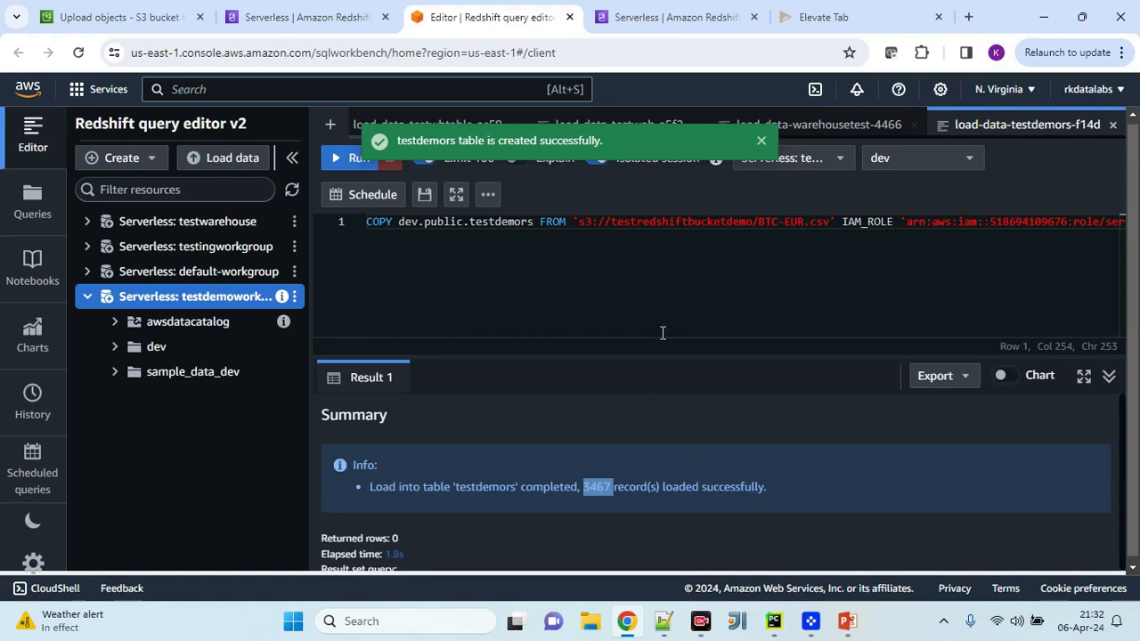
double_click(693, 222)
drag(682, 335, 615, 339)
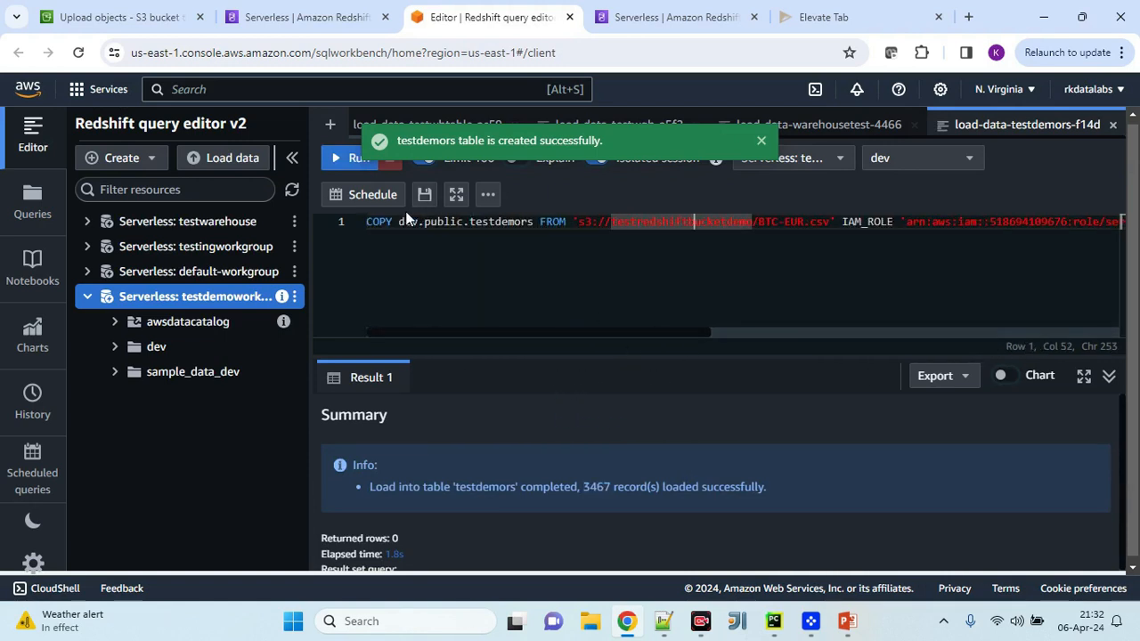
drag(398, 222, 535, 222)
click(536, 223)
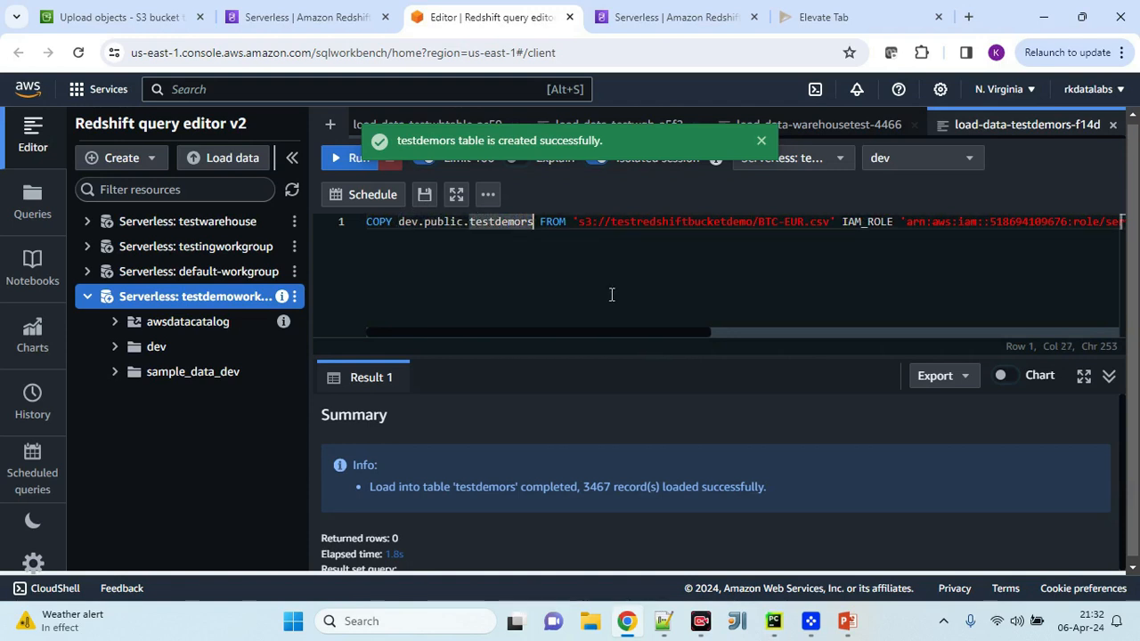
Add the query "select * from dev.public.testdemors" two lines below the COPY statement, reusing the copied table name
shift+click(401, 225)
key(ctrl+c)
drag(665, 339, 1086, 339)
click(1100, 228)
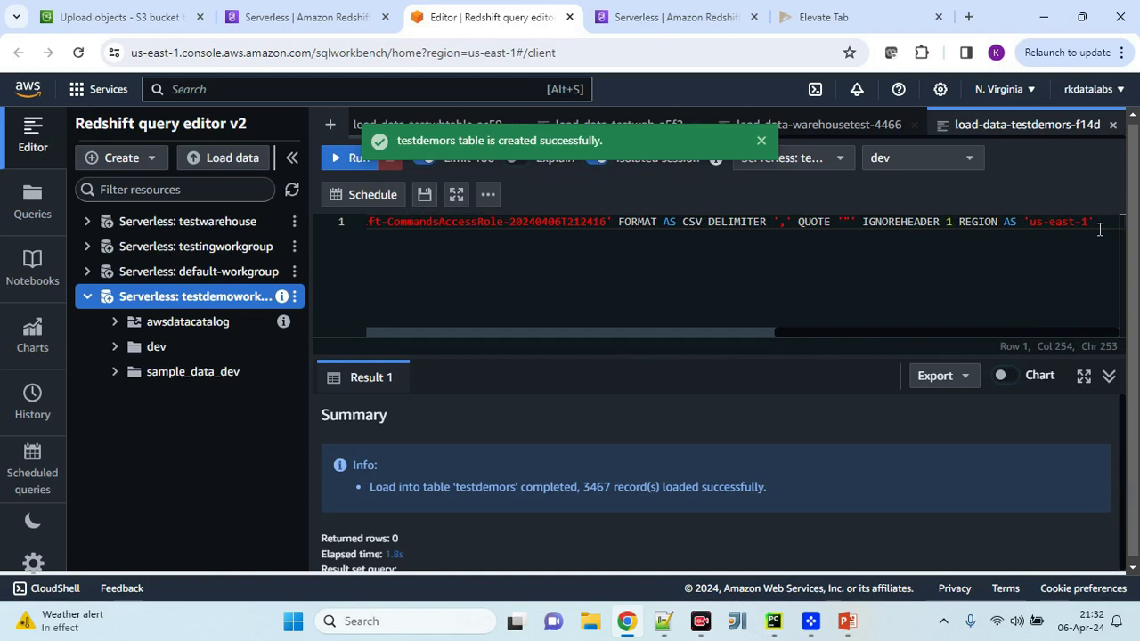
key(Return)
key(Return)
text(select )
text(* fr)
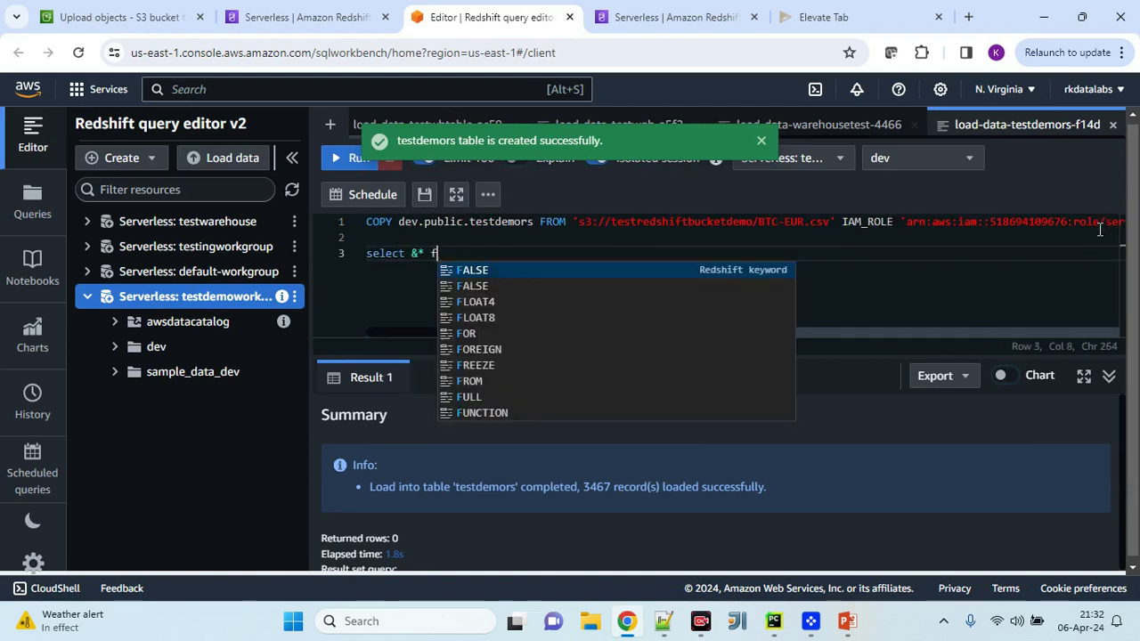
key(BackSpace)
key(BackSpace)
key(BackSpace)
key(BackSpace)
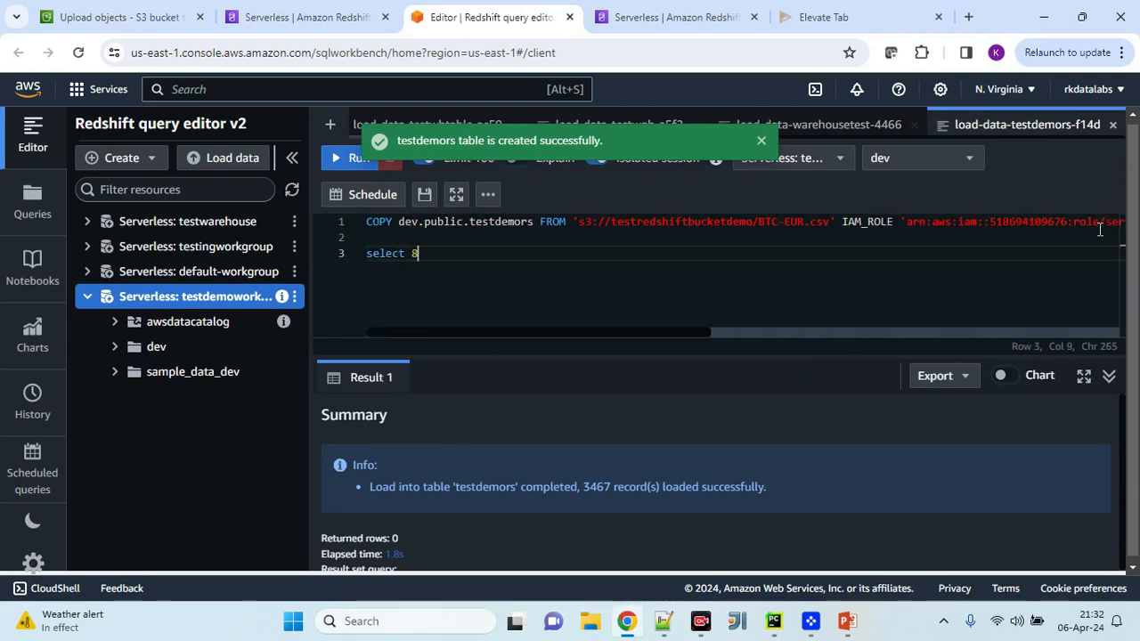
text(* from)
key(ctrl+v)
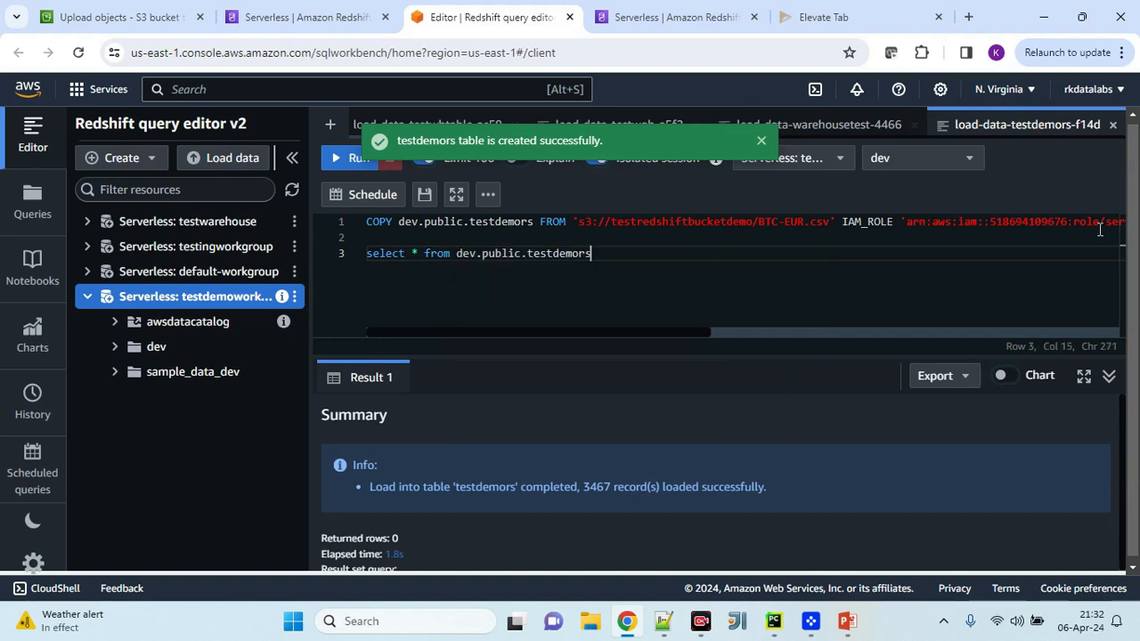
Run only the select query on the testdemors table, without the COPY statement
key(ctrl+a)
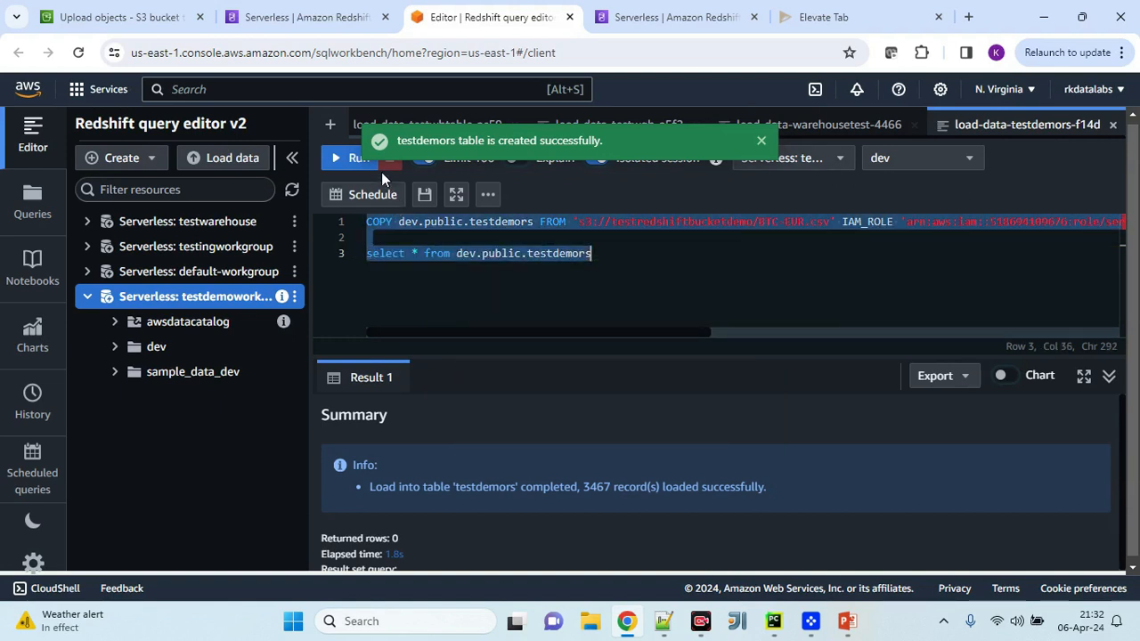
click(392, 253)
drag(592, 253, 366, 253)
key(ctrl+Return)
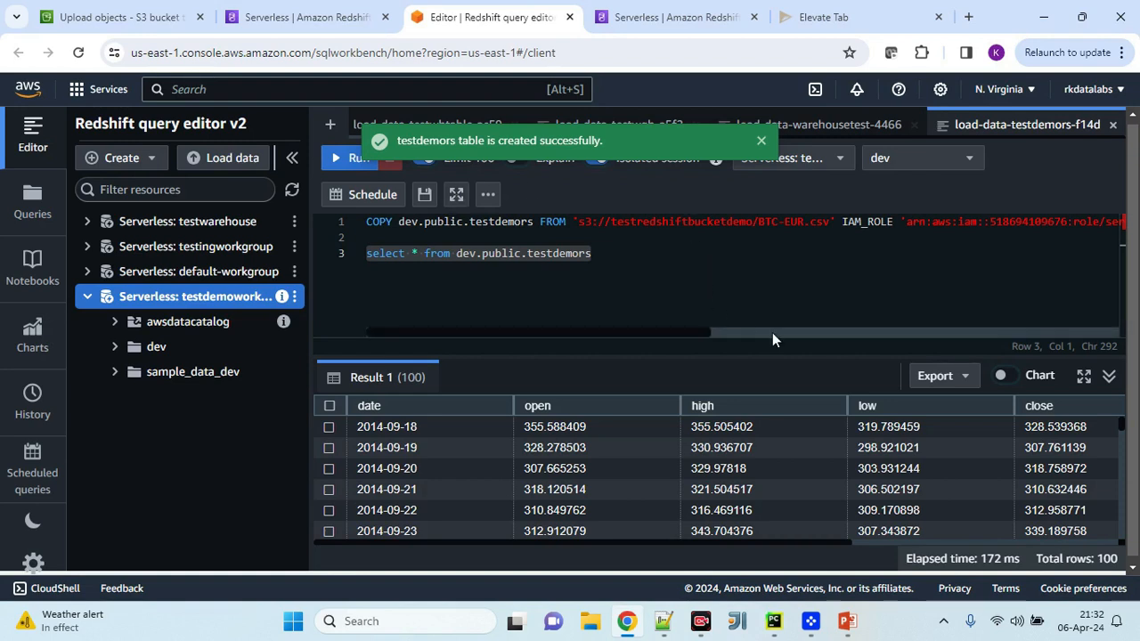
Try to export the query result set as JSON
click(966, 382)
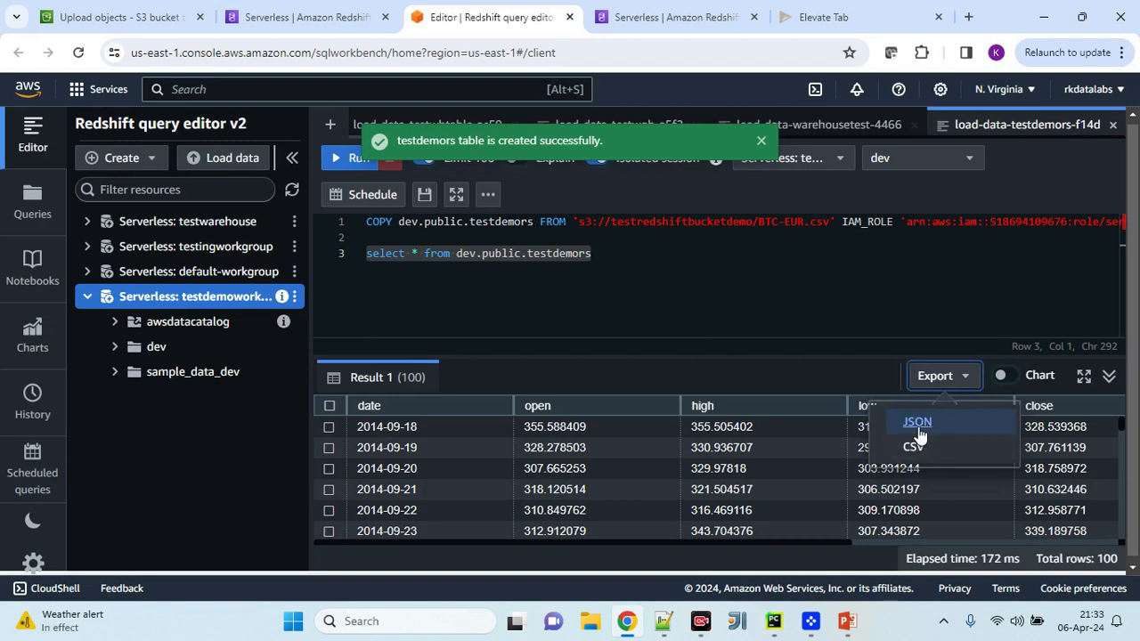
click(918, 429)
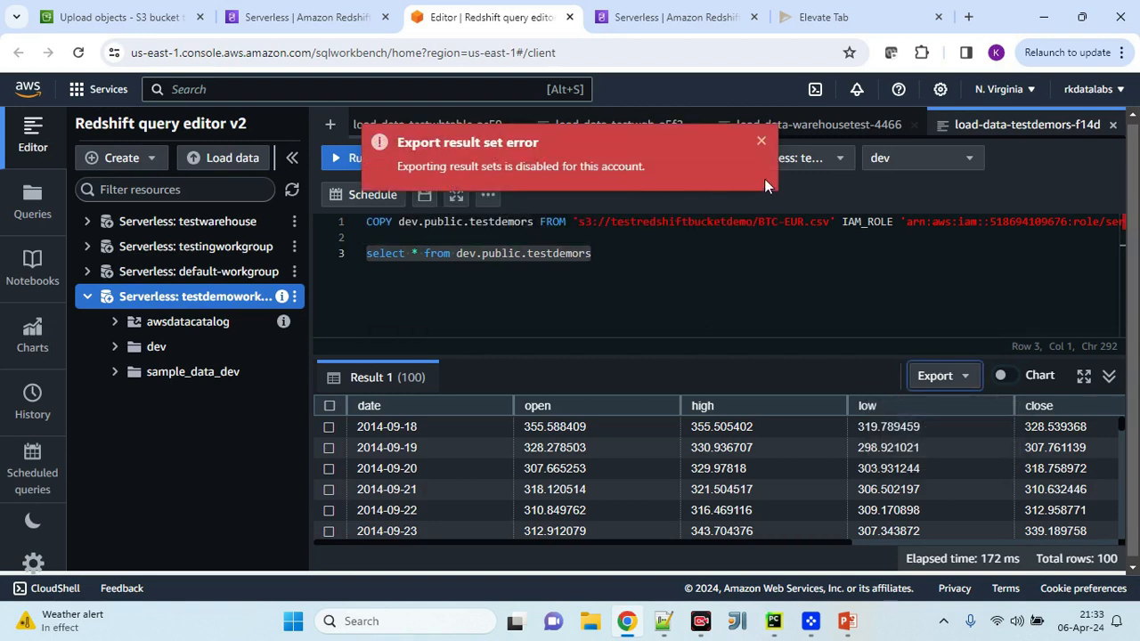
click(760, 143)
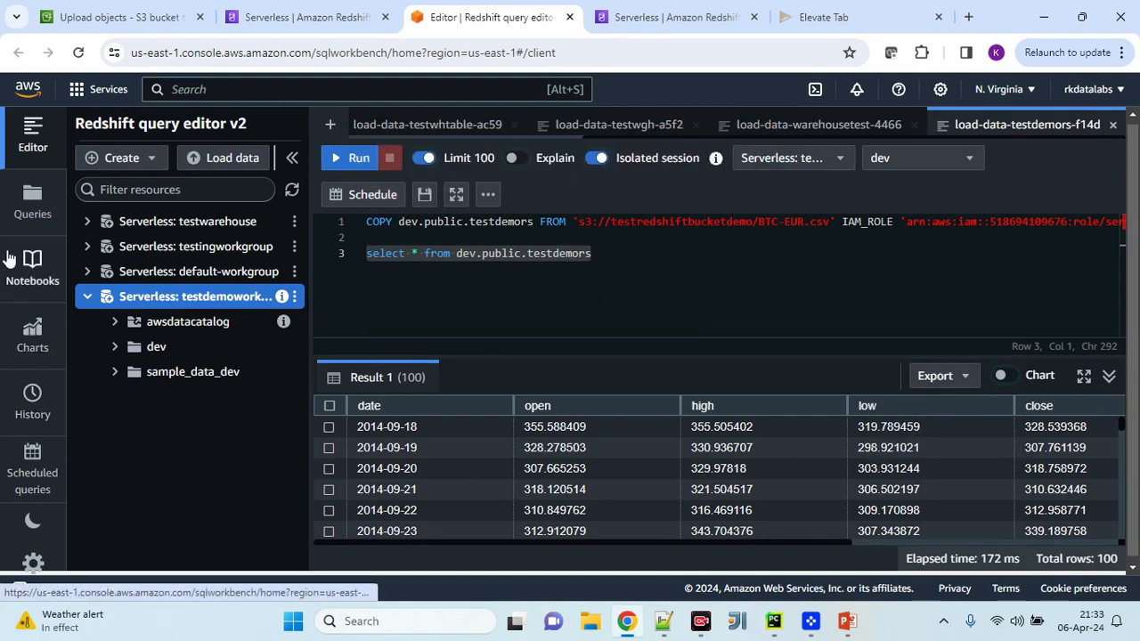
Allow exporting result sets in the account settings, save the export settings and close the dialog
click(33, 563)
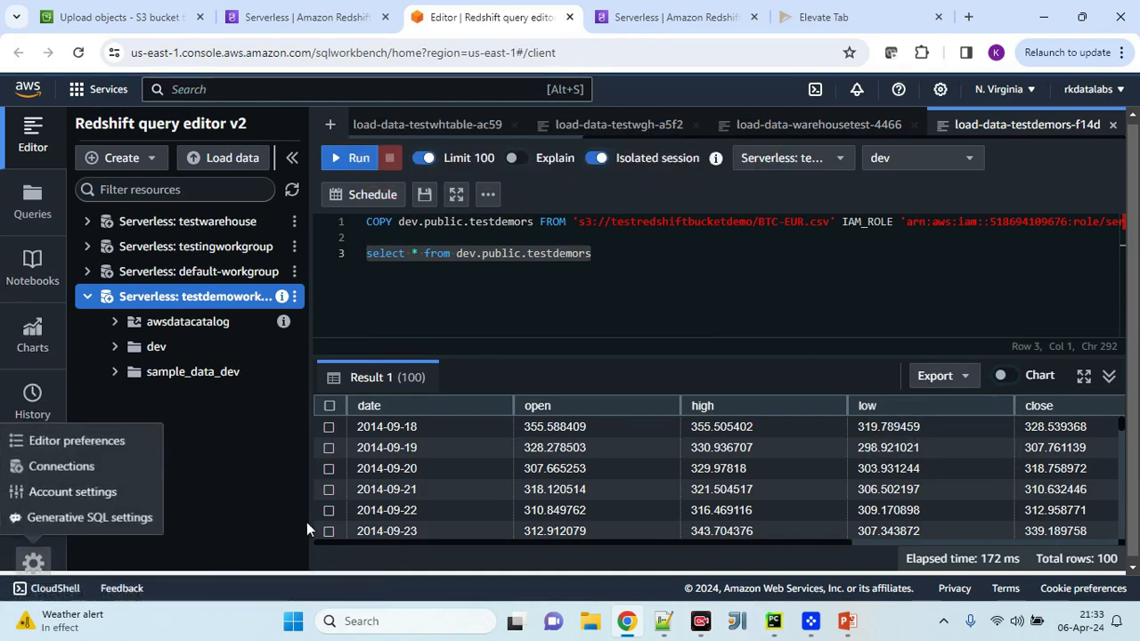
click(105, 495)
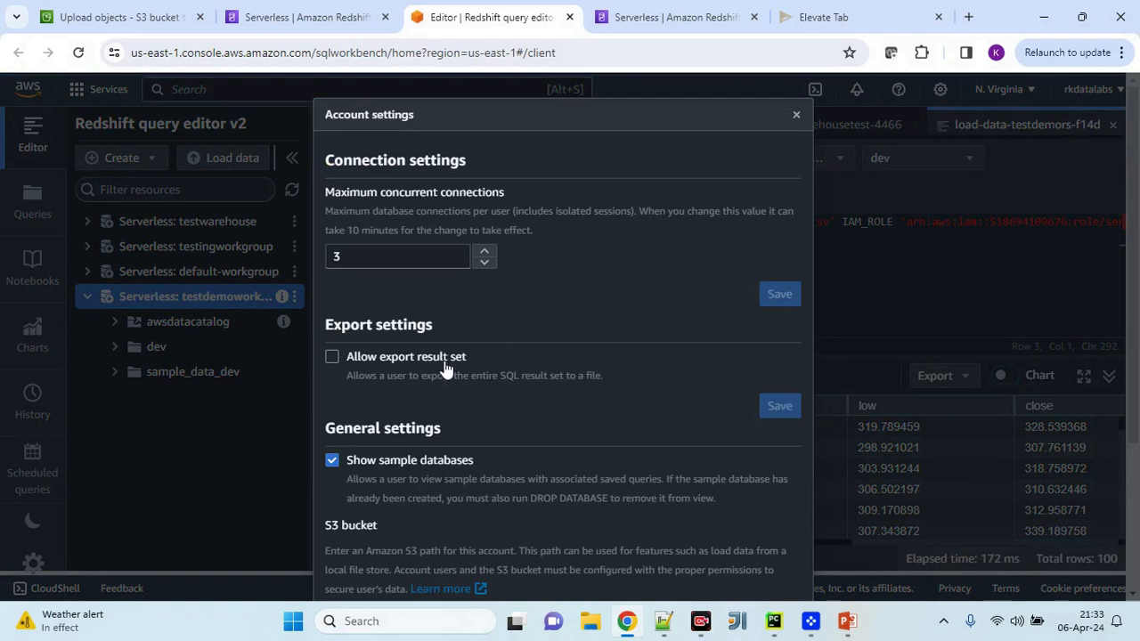
click(332, 356)
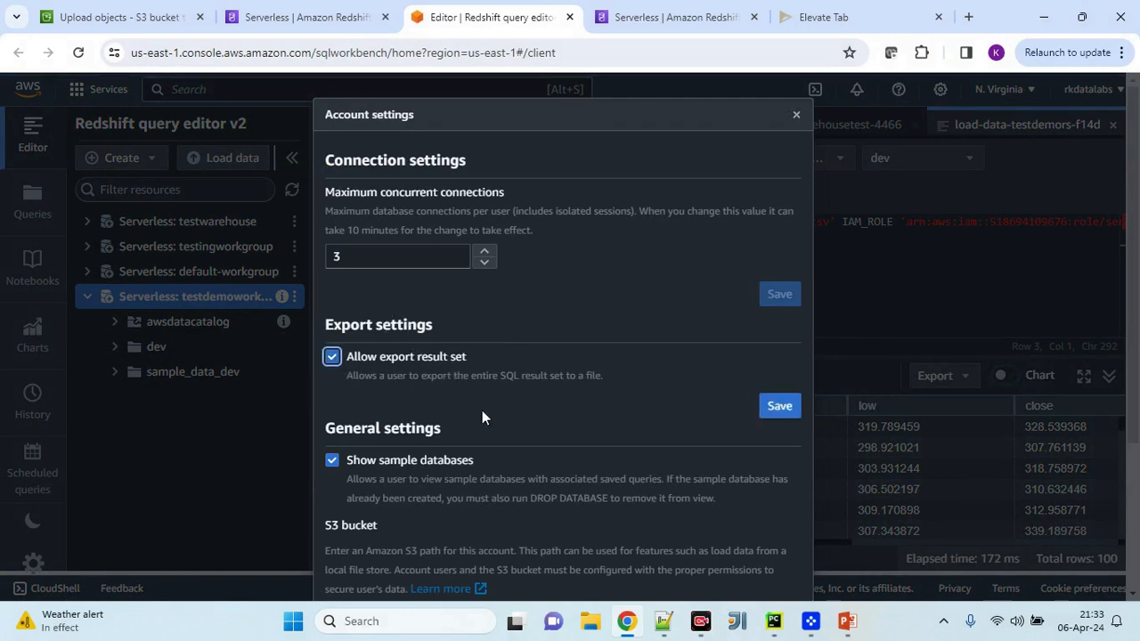
click(774, 405)
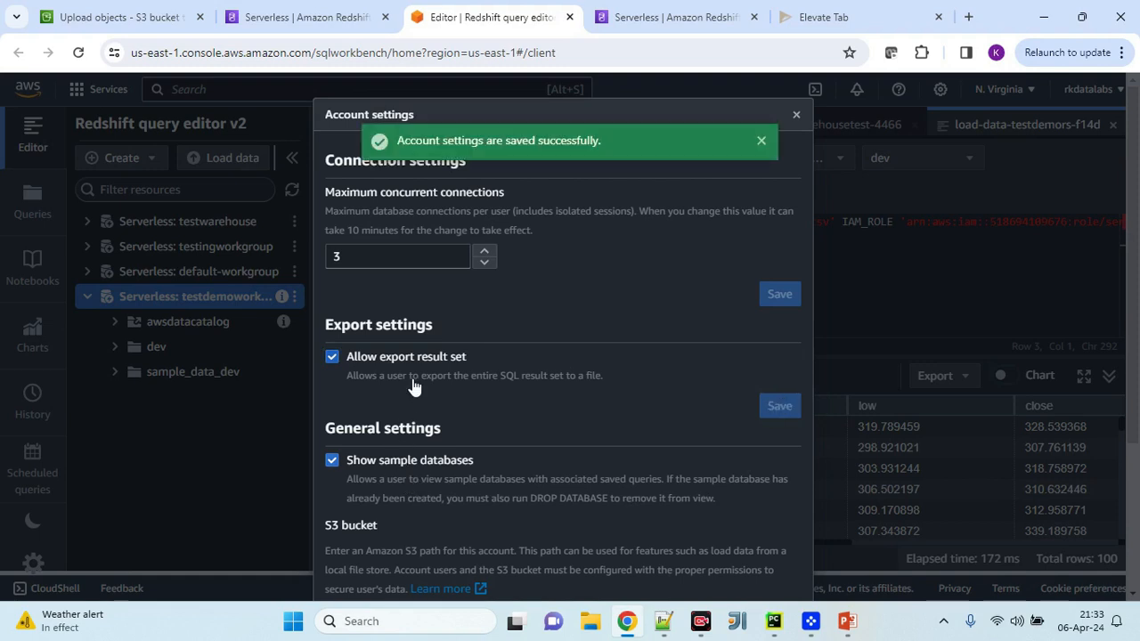
scroll(656, 378, down, 2)
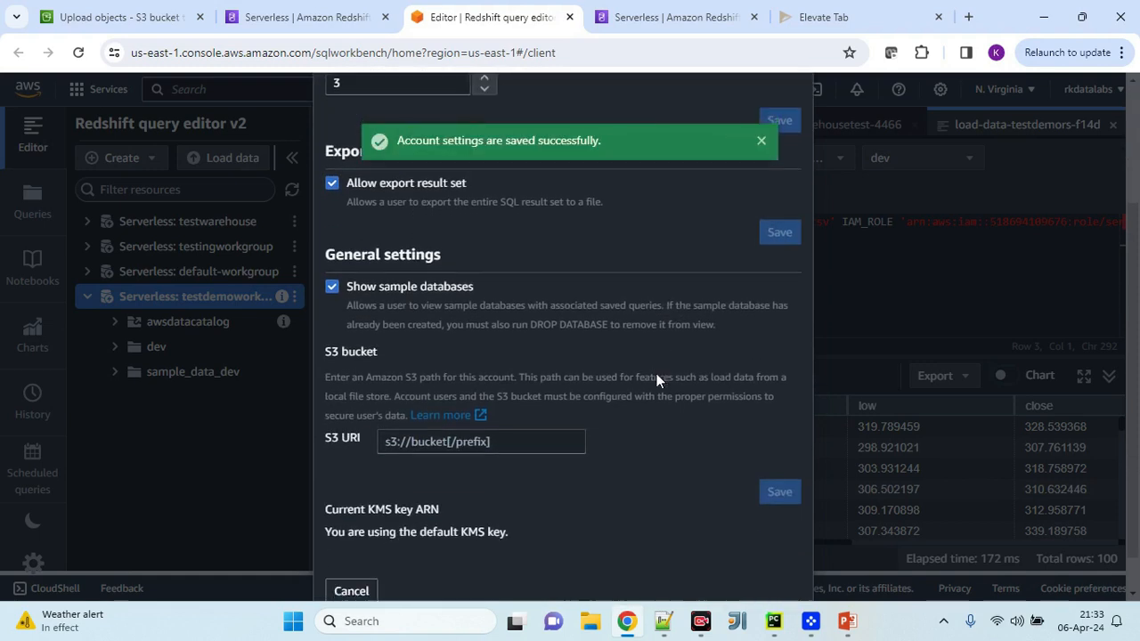
scroll(656, 379, up, 2)
click(796, 115)
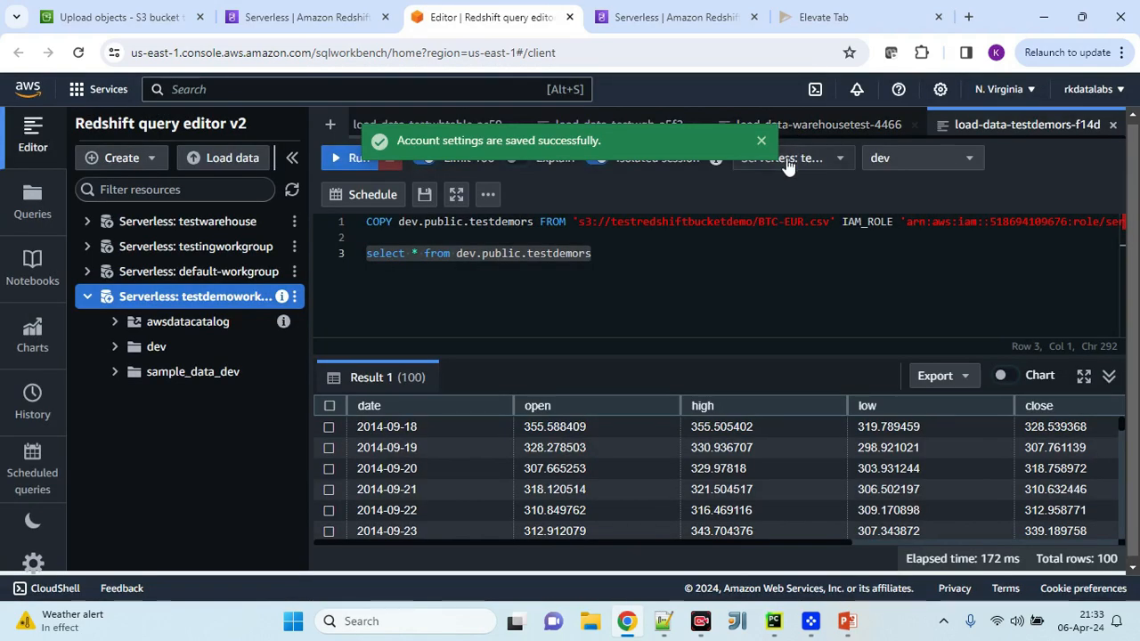
Export the query result set as a CSV file and dismiss the list of downloads
click(960, 377)
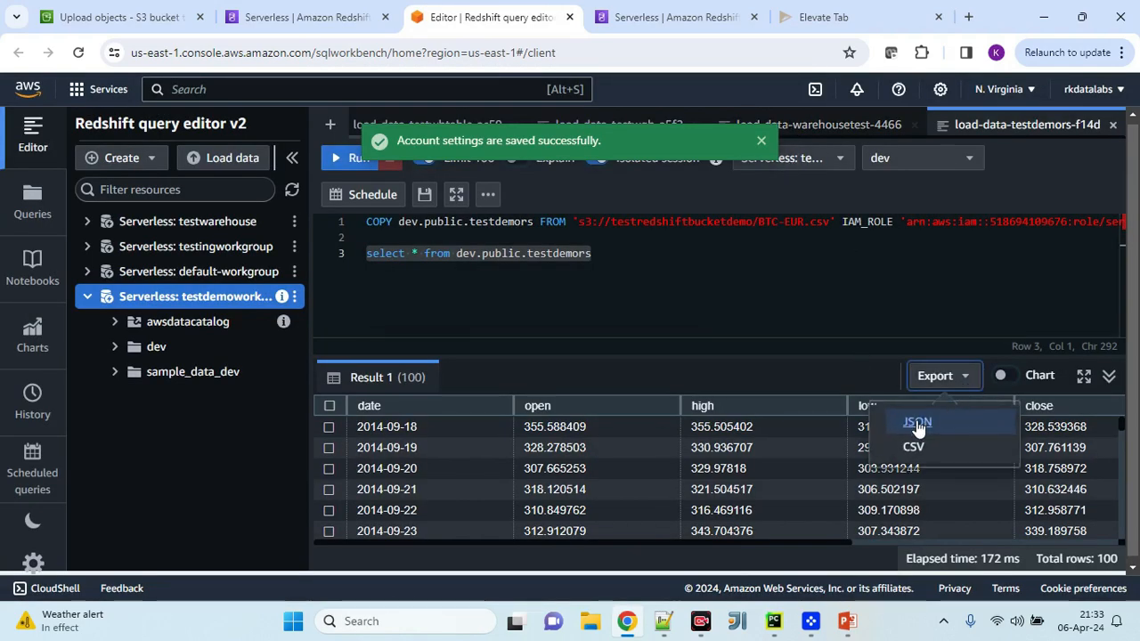
click(913, 445)
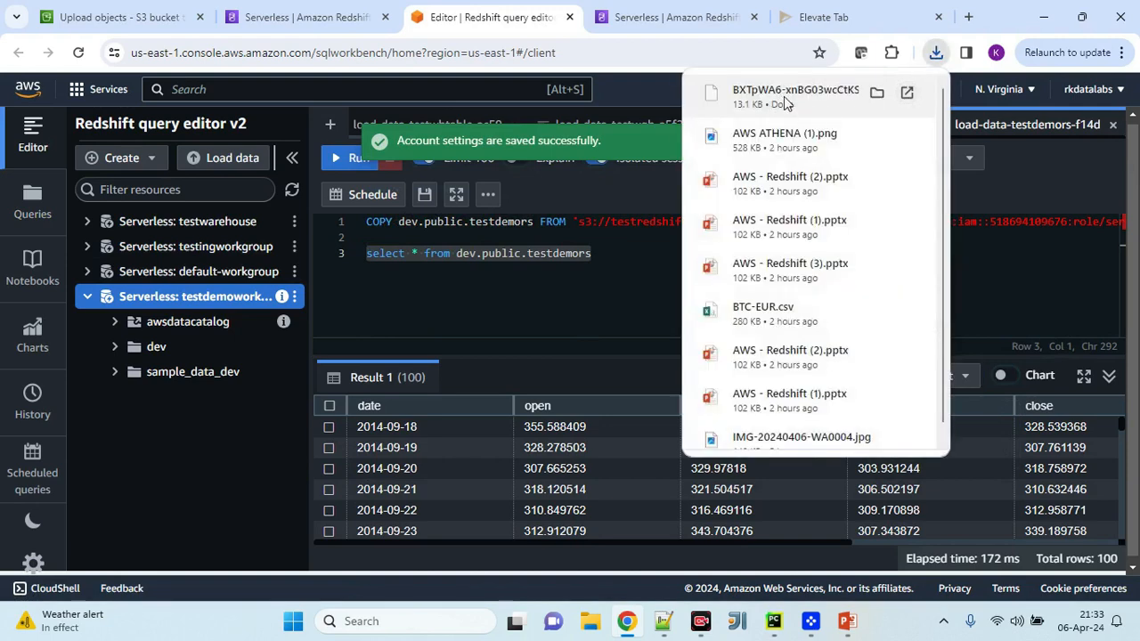
click(588, 299)
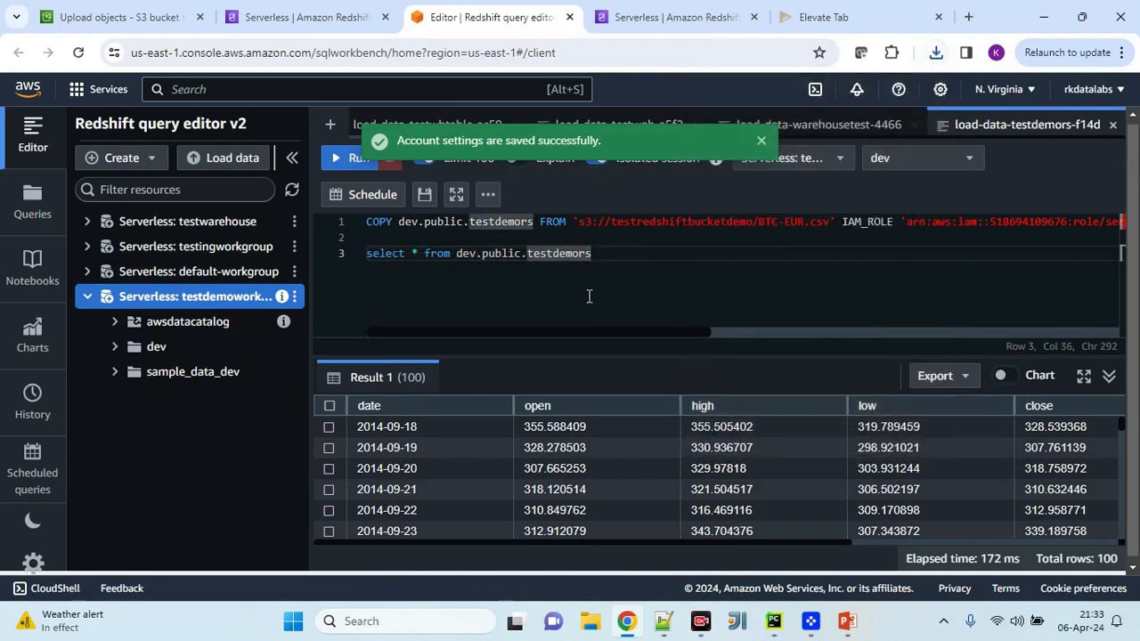
Display the query results as an enlarged chart and assign the high column to the Y data of the line trace
click(1003, 376)
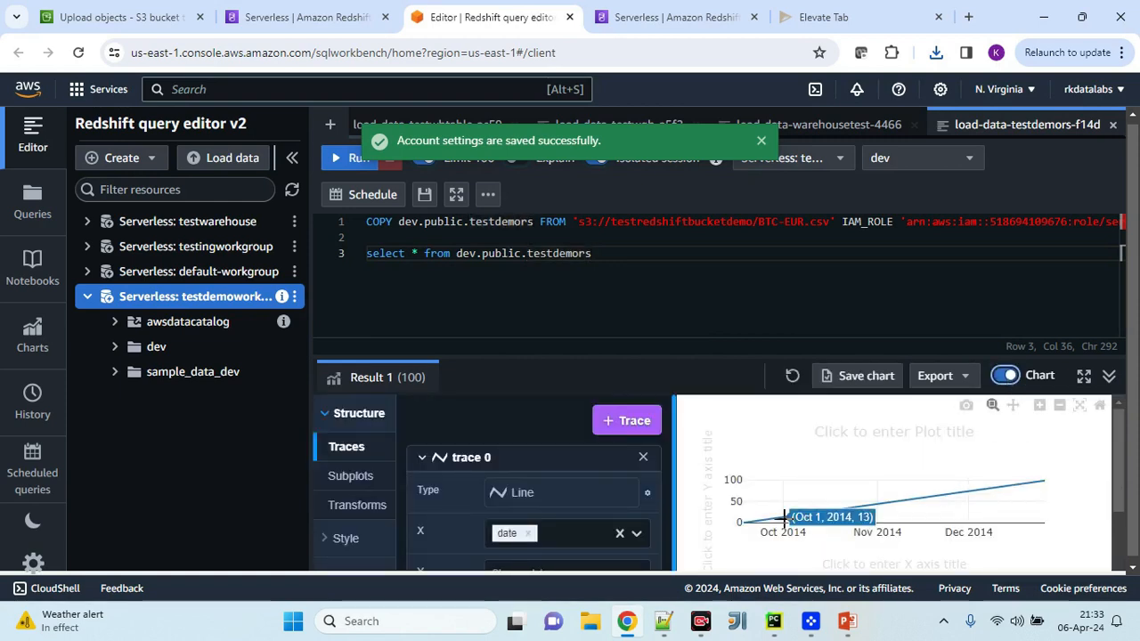
scroll(802, 504, down, 3)
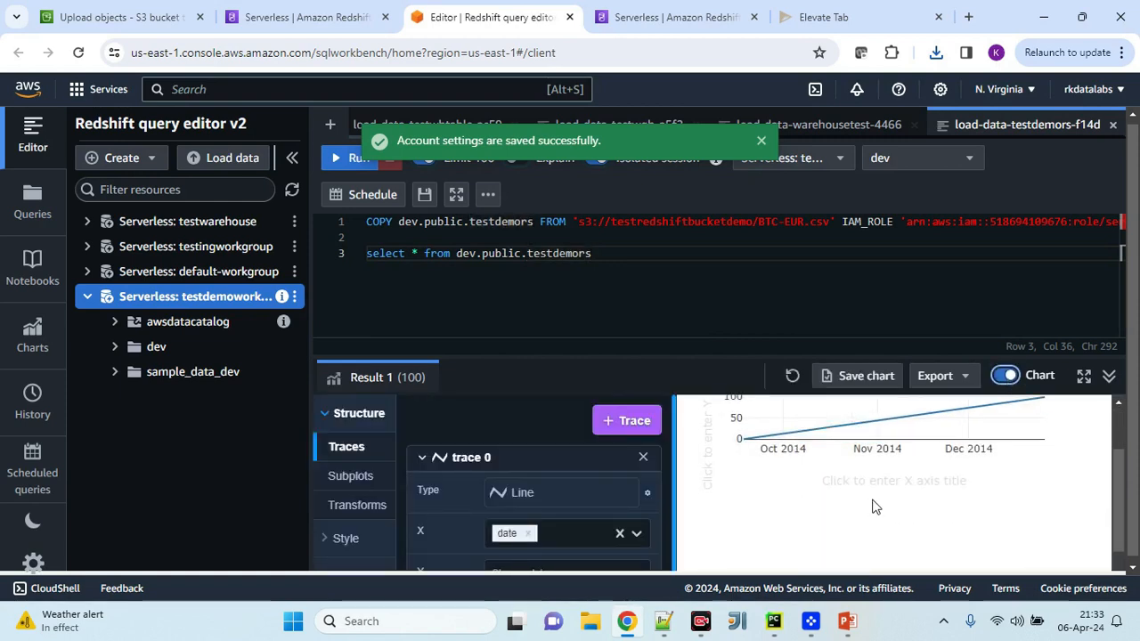
click(1084, 378)
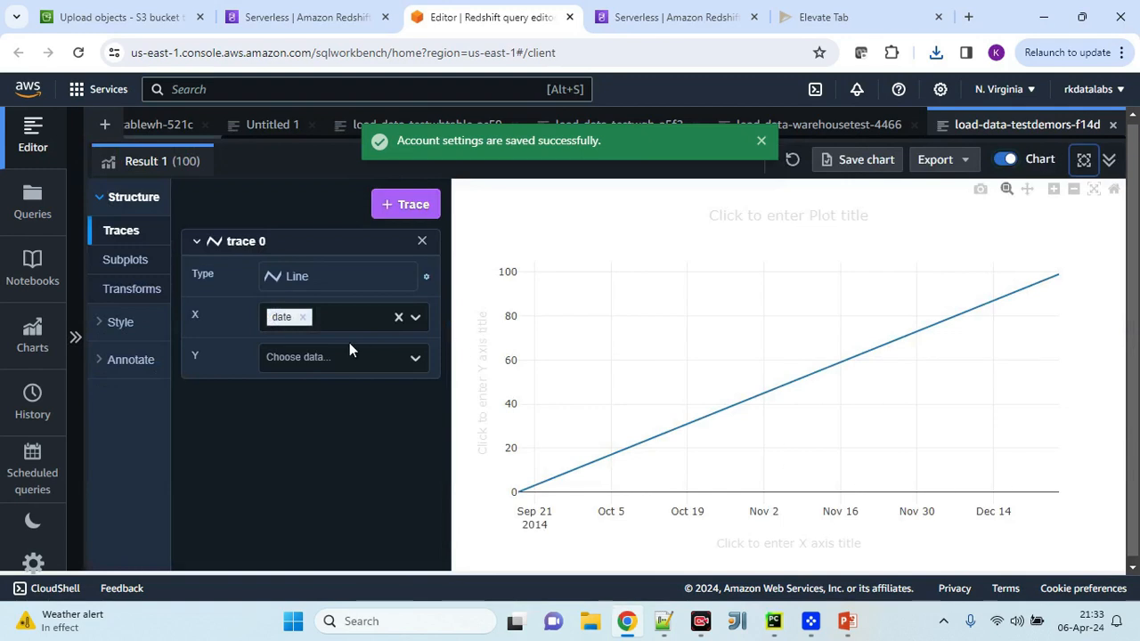
click(402, 357)
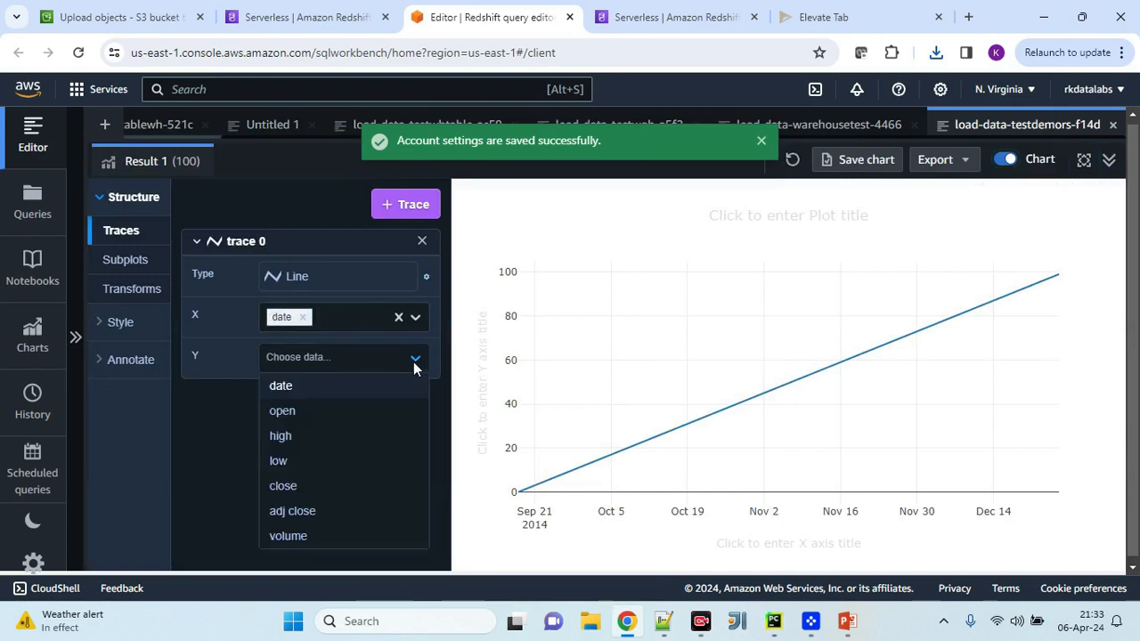
click(308, 437)
Replace the X data of the trace with the low column only
click(363, 318)
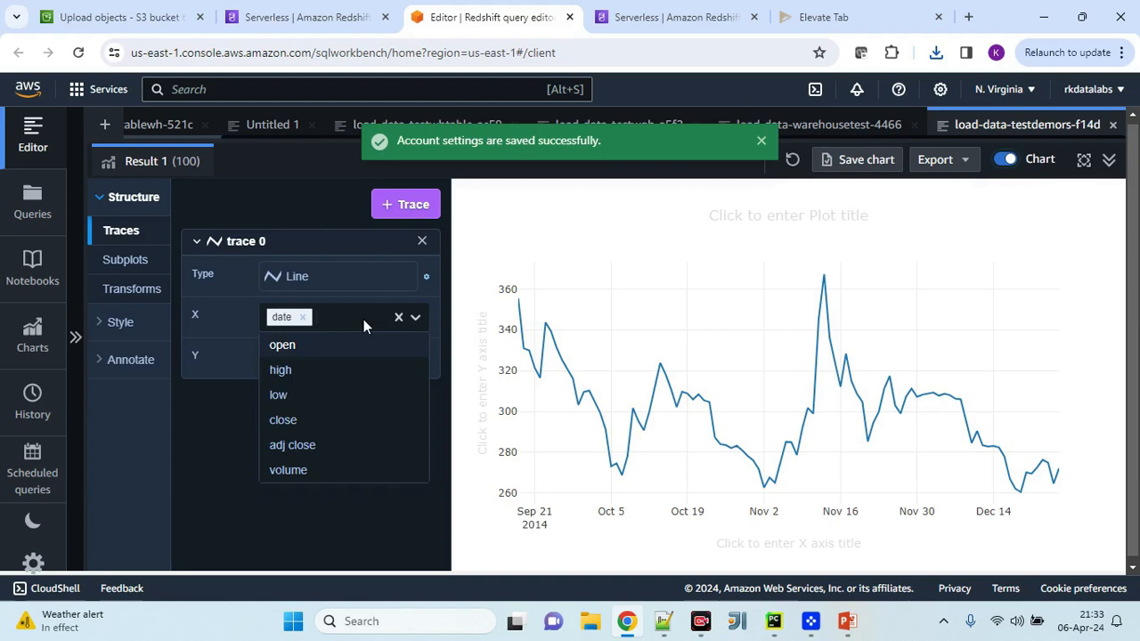
click(392, 367)
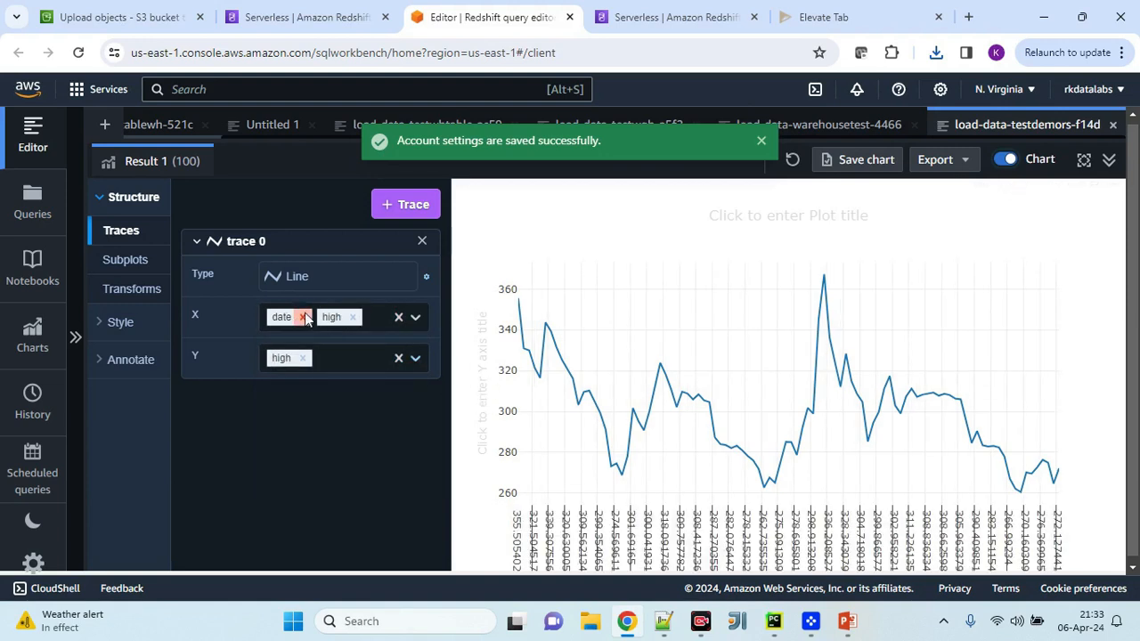
click(303, 317)
click(302, 317)
click(374, 326)
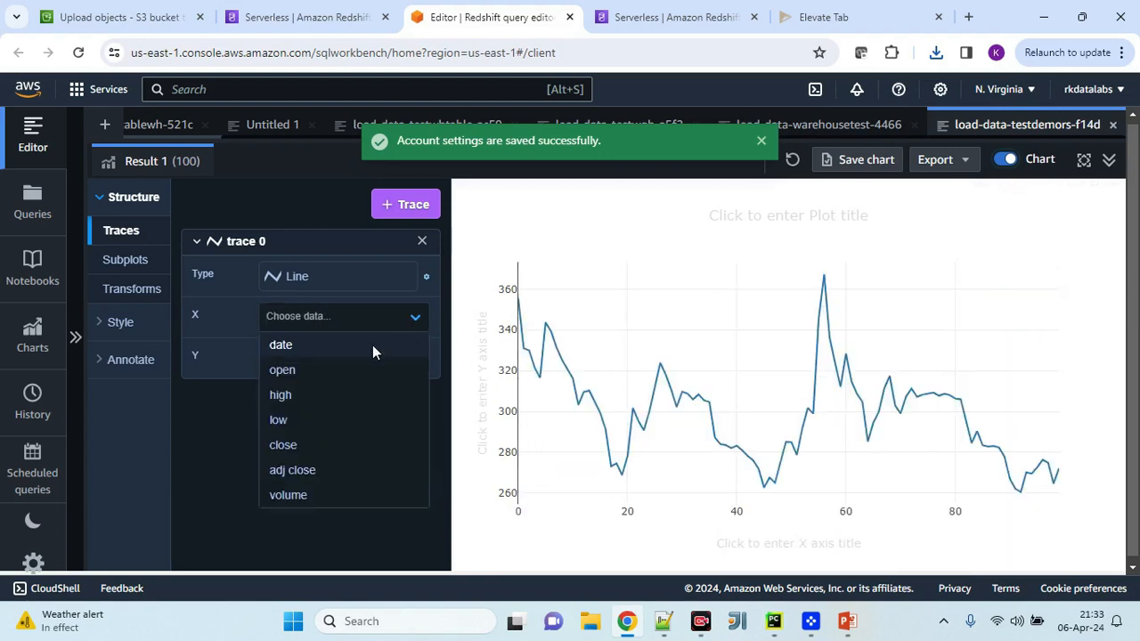
click(318, 412)
Try out the Funnel trace type and switch the trace to Histogram
click(343, 283)
click(497, 358)
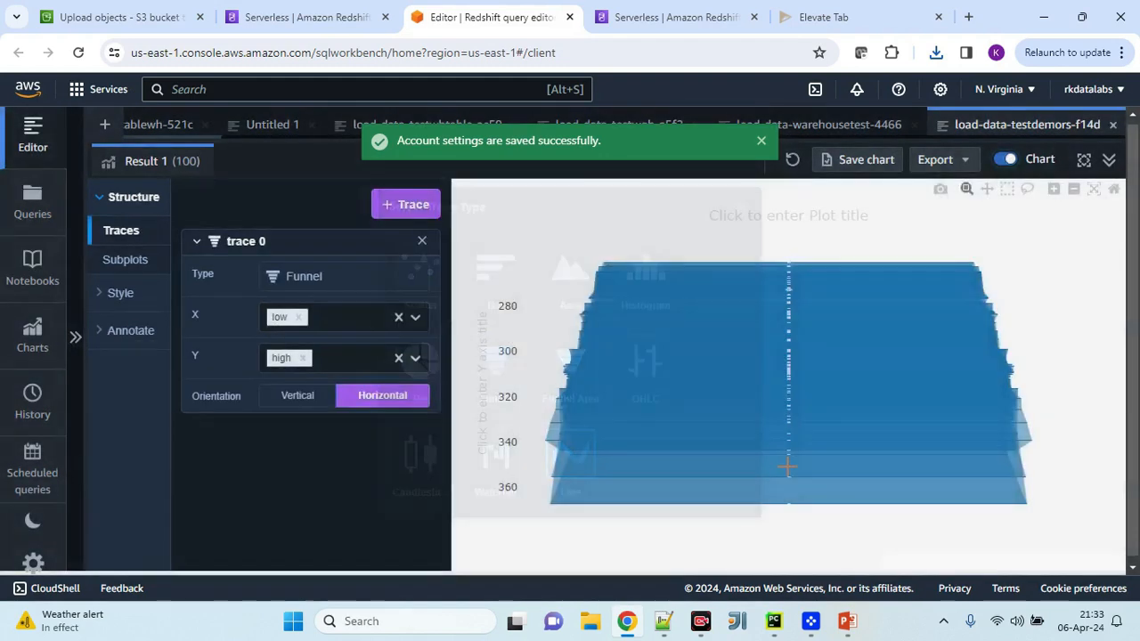
click(405, 287)
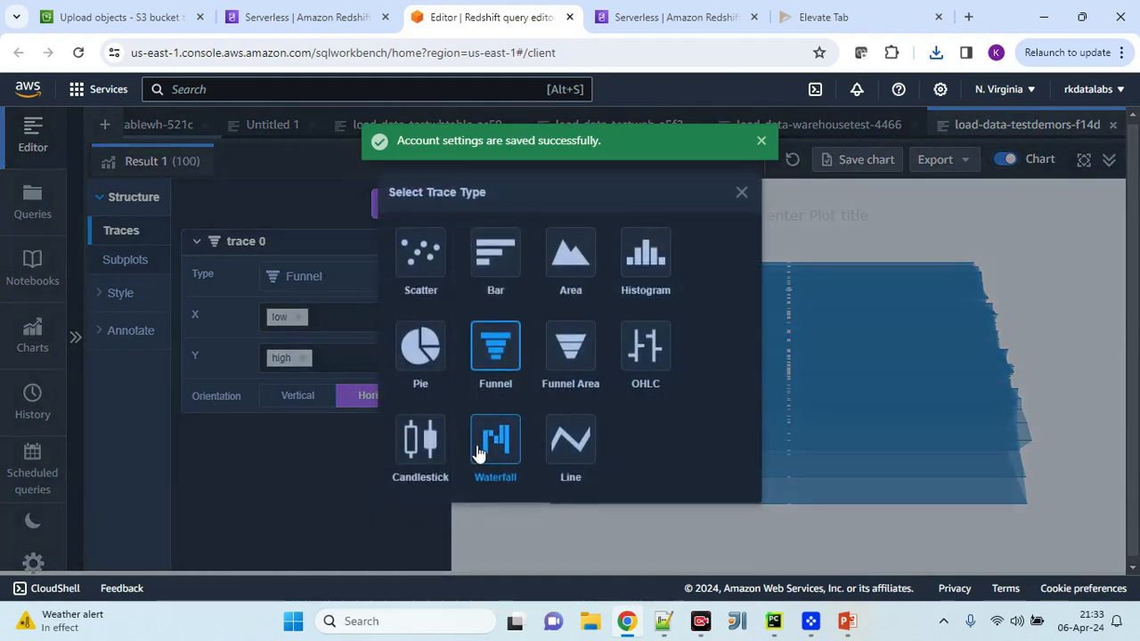
click(646, 267)
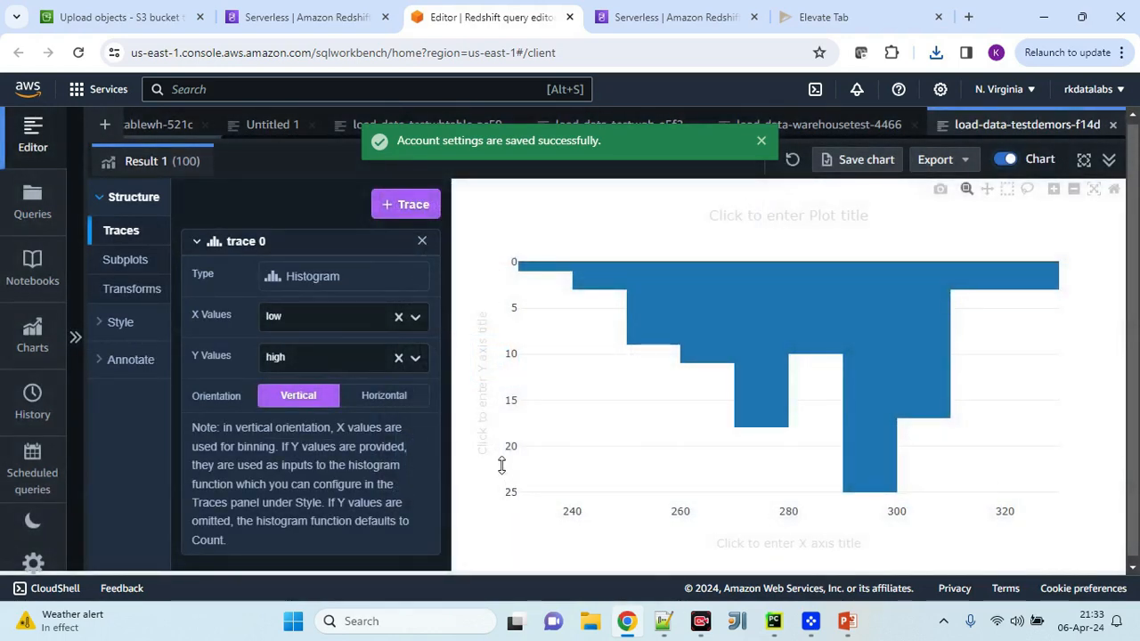